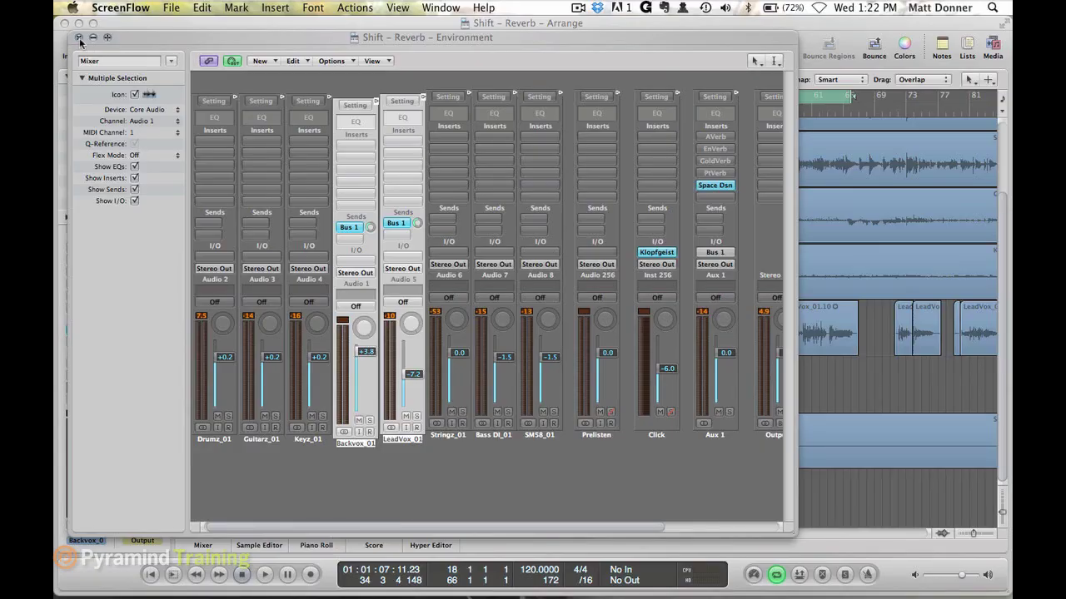
# Shorten the cycle range to bars 18–56, closing the Environment mixer first and reopening it after
pyautogui.click(80, 39)
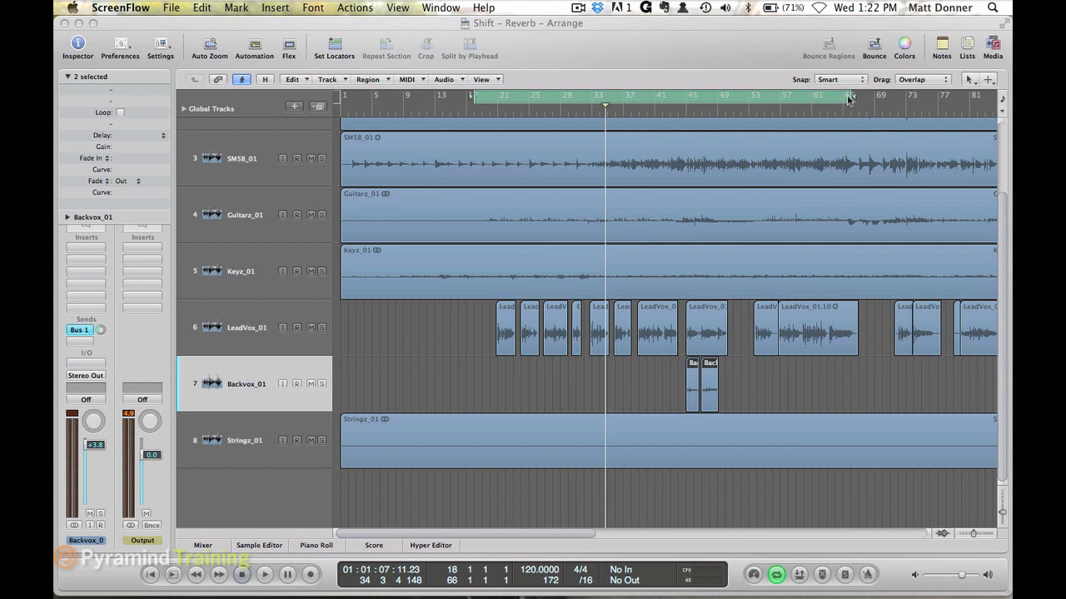
pyautogui.moveTo(851, 104); pyautogui.dragTo(756, 111)
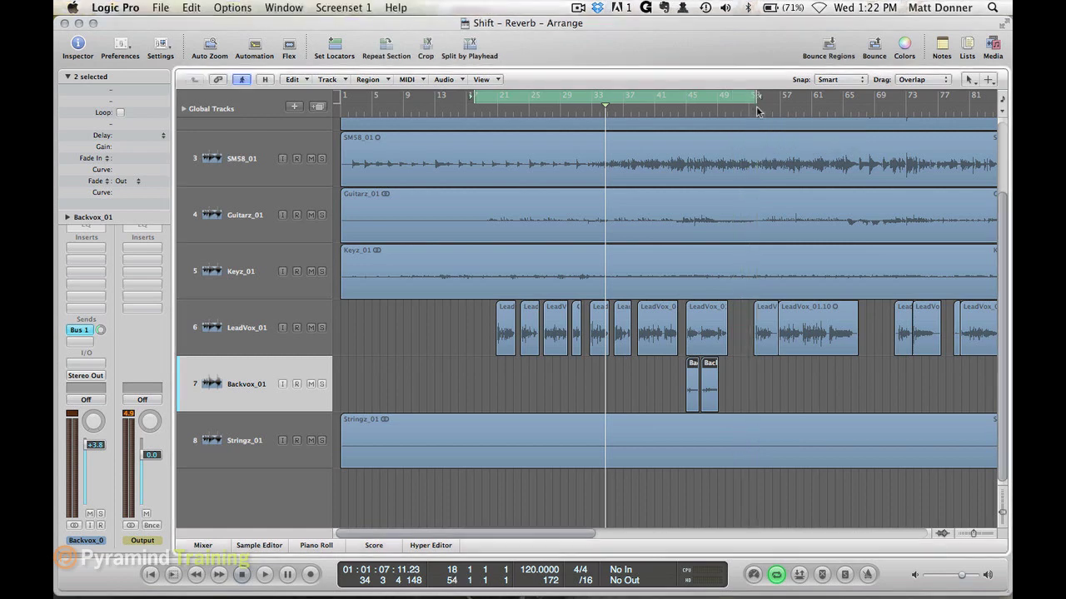
pyautogui.press('super+8')
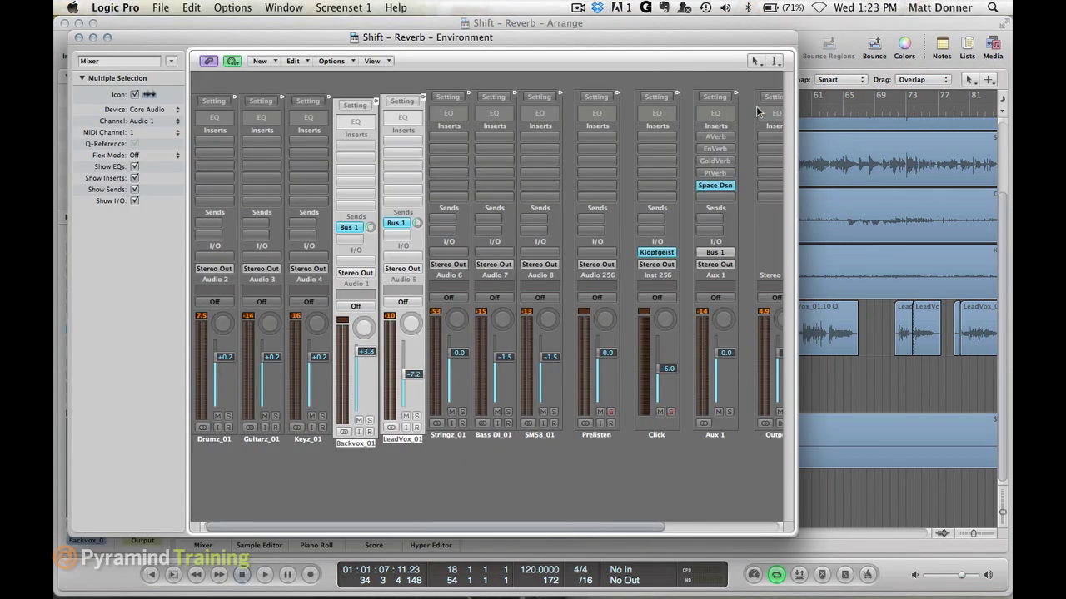
# Bypass Space Dsn on Aux 1, enable AVerb instead, and bring its settings window over the mixer
pyautogui.keyDown('alt'); pyautogui.click(715, 186); pyautogui.keyUp('alt')
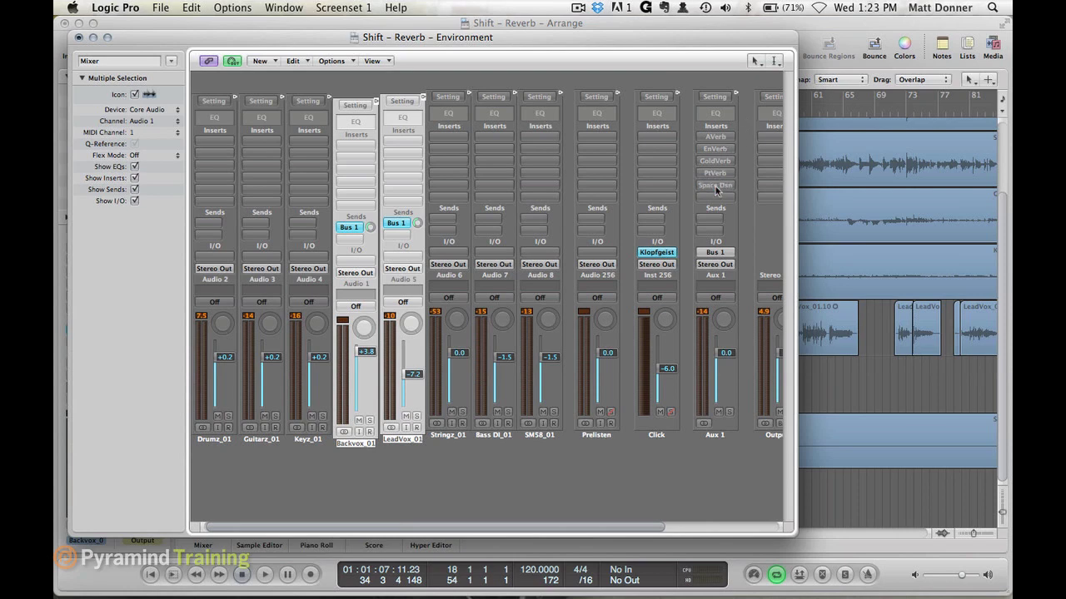
pyautogui.keyDown('alt'); pyautogui.click(715, 137); pyautogui.keyUp('alt')
pyautogui.click(715, 138)
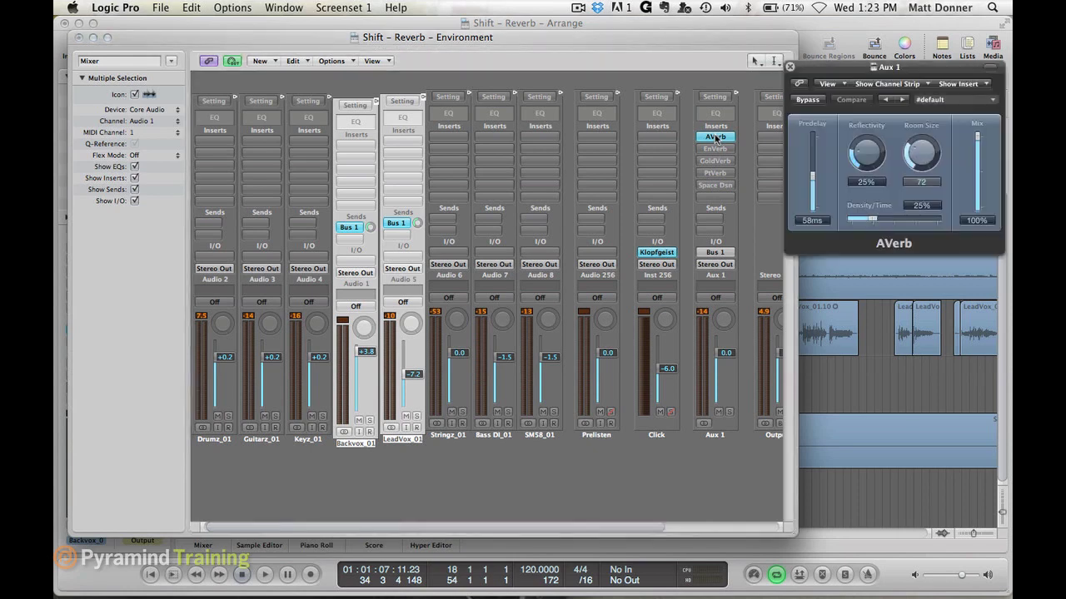
pyautogui.moveTo(872, 67); pyautogui.dragTo(526, 134)
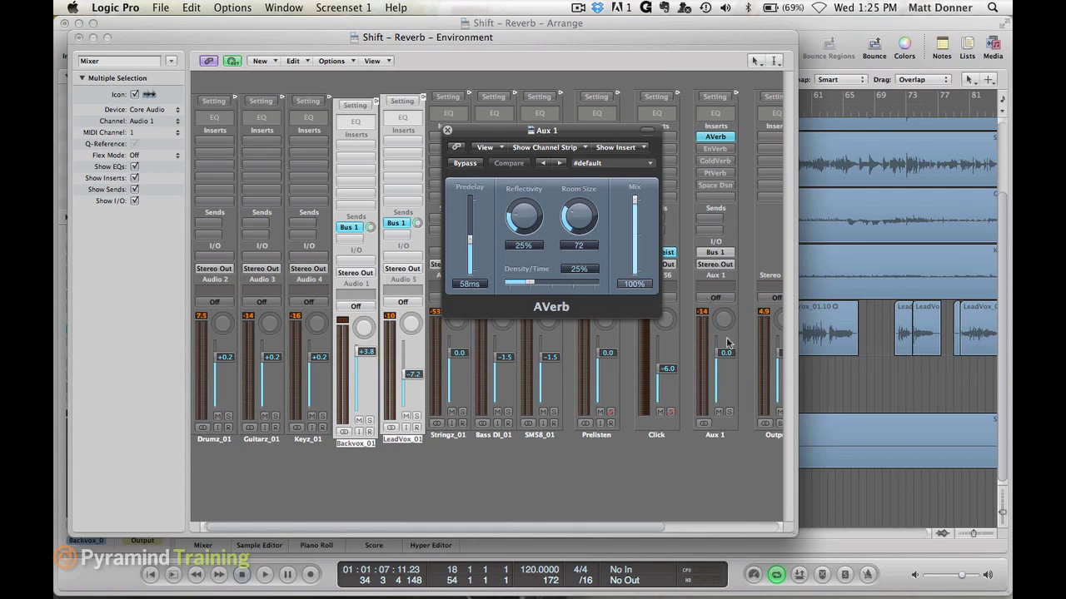
pyautogui.click(369, 227)
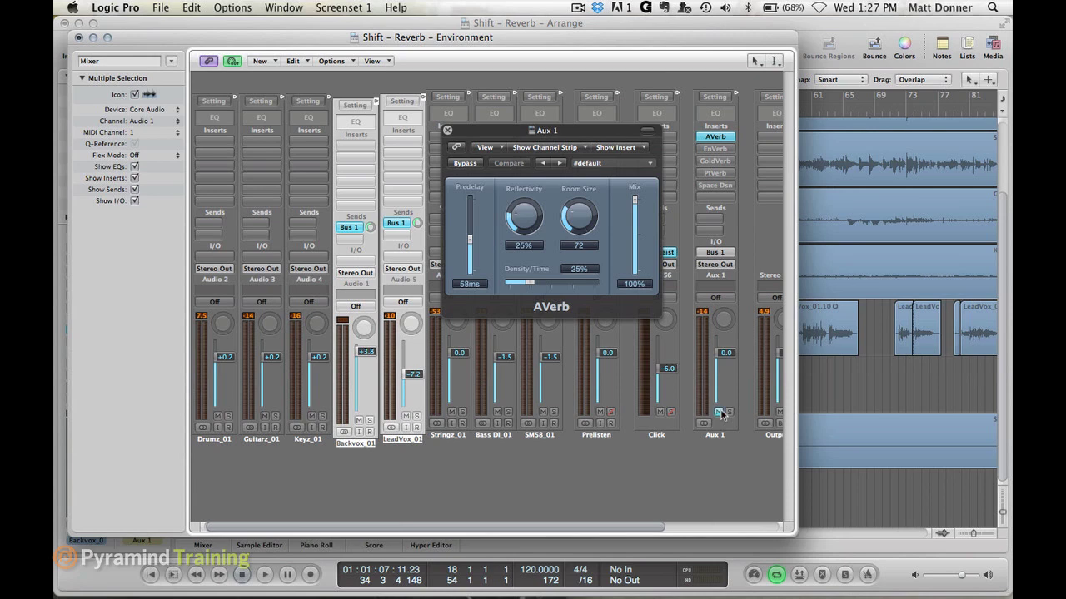
# Play the session dry, raise the lead and backing vocal faders, and move the mixer aside
pyautogui.press('space')
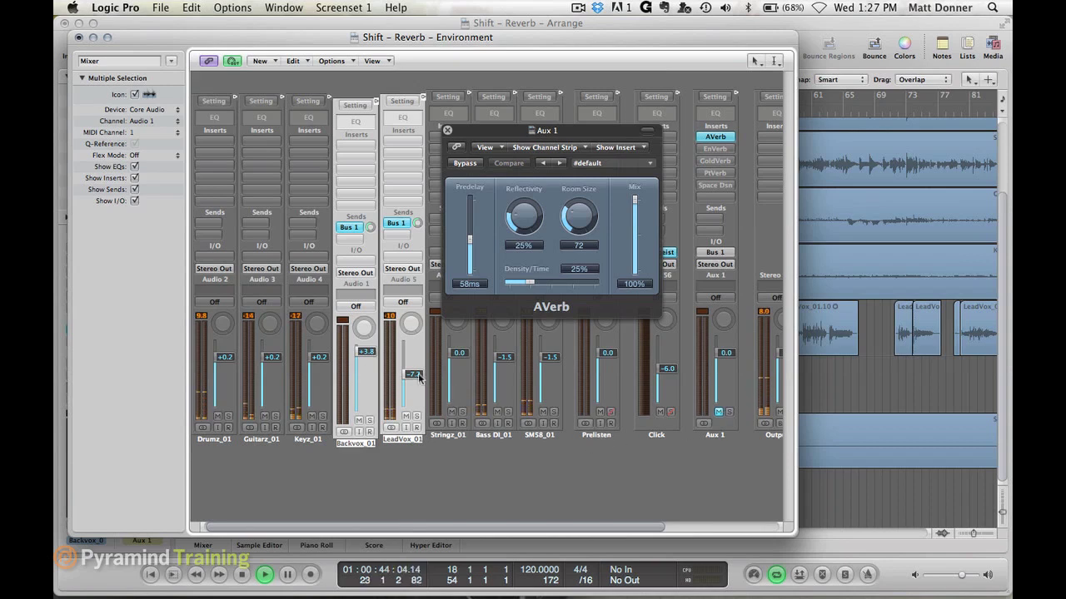
pyautogui.moveTo(418, 378); pyautogui.dragTo(419, 370)
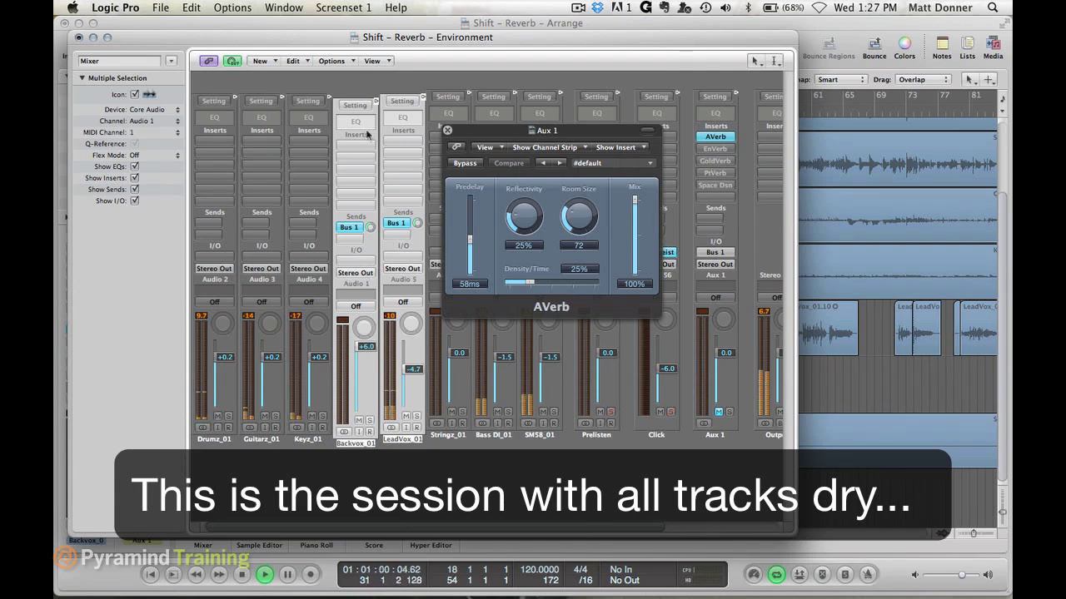
pyautogui.moveTo(326, 46); pyautogui.dragTo(415, 129)
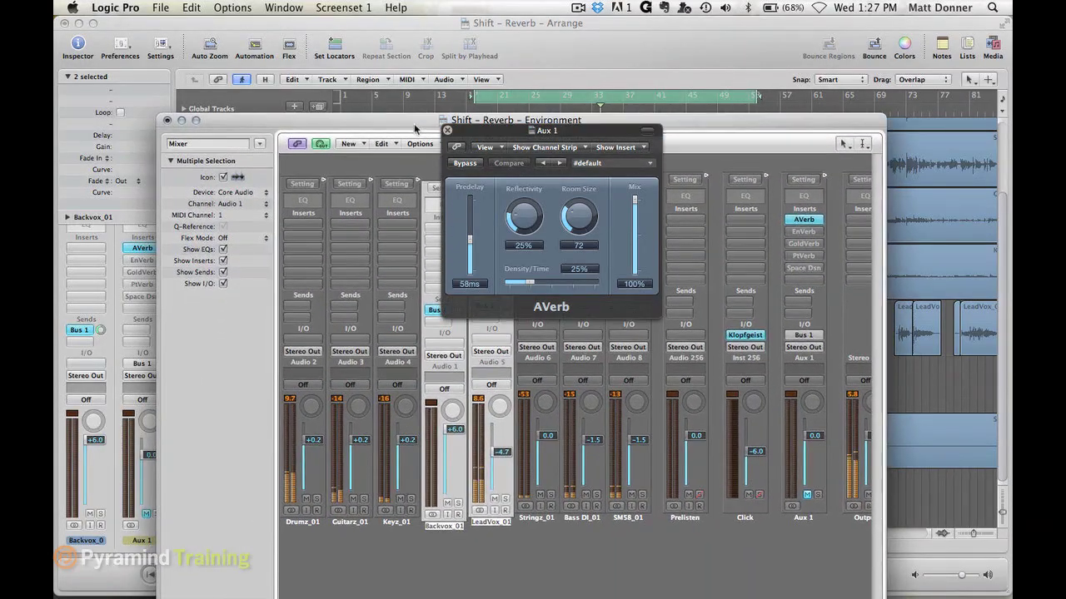
pyautogui.click(462, 133)
pyautogui.moveTo(462, 133)
pyautogui.mouseDown()
pyautogui.moveTo(175, 10)
pyautogui.moveTo(80, 6)
pyautogui.mouseUp()
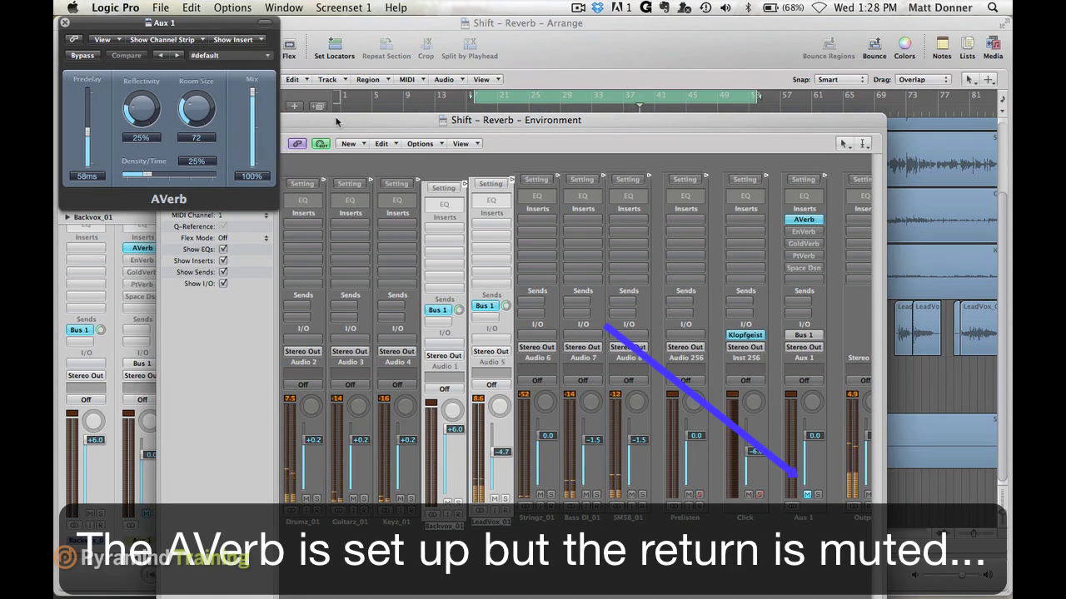
pyautogui.moveTo(336, 121); pyautogui.dragTo(393, 426)
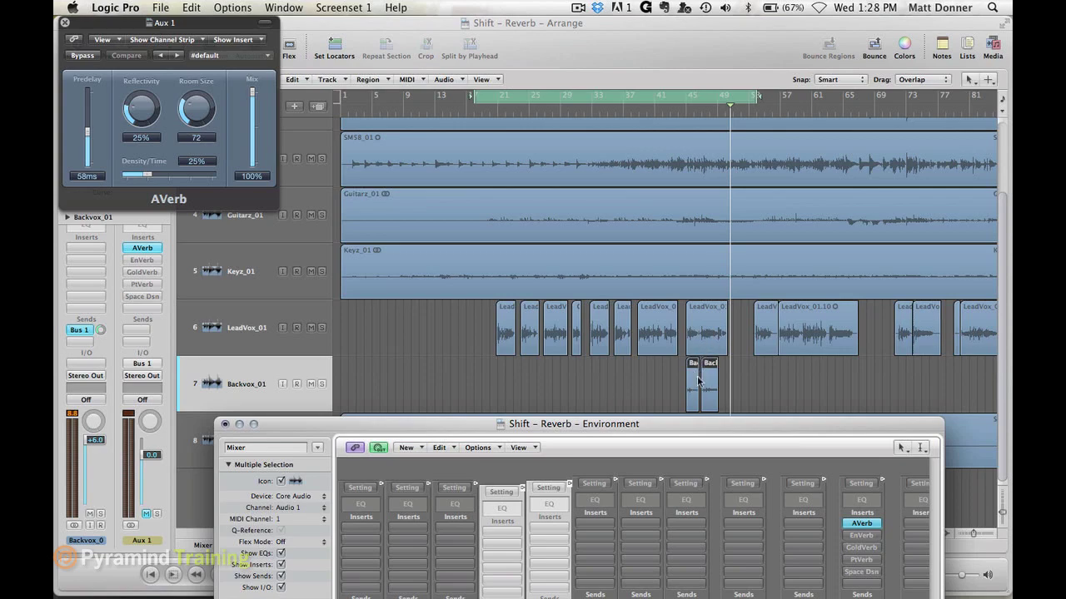
# Move the Environment mixer to the top of the screen and check Backvox_01's send destination
pyautogui.moveTo(641, 420); pyautogui.dragTo(653, 19)
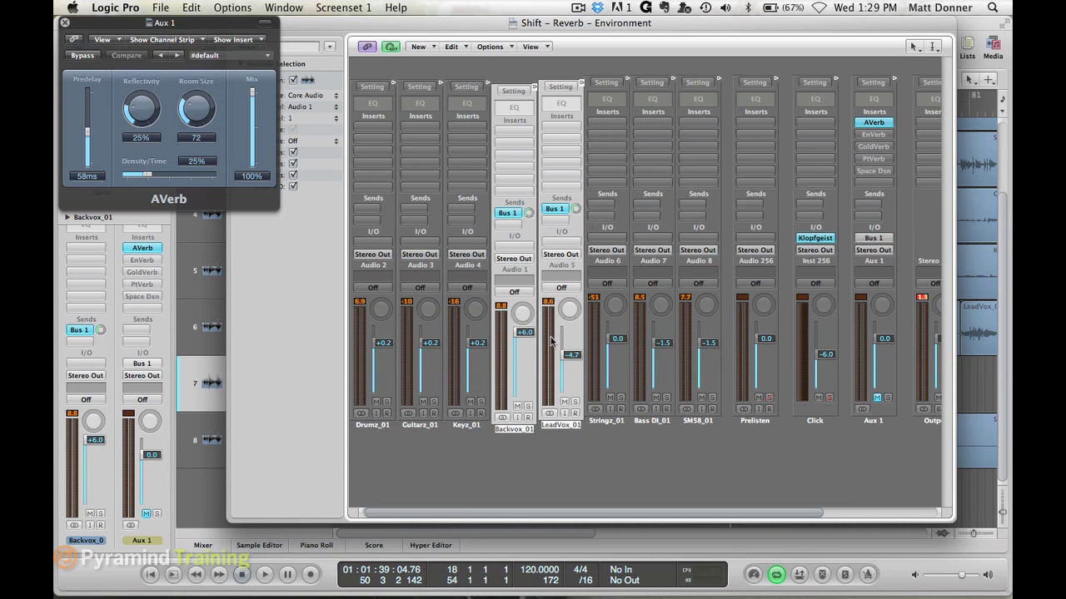
pyautogui.click(504, 214)
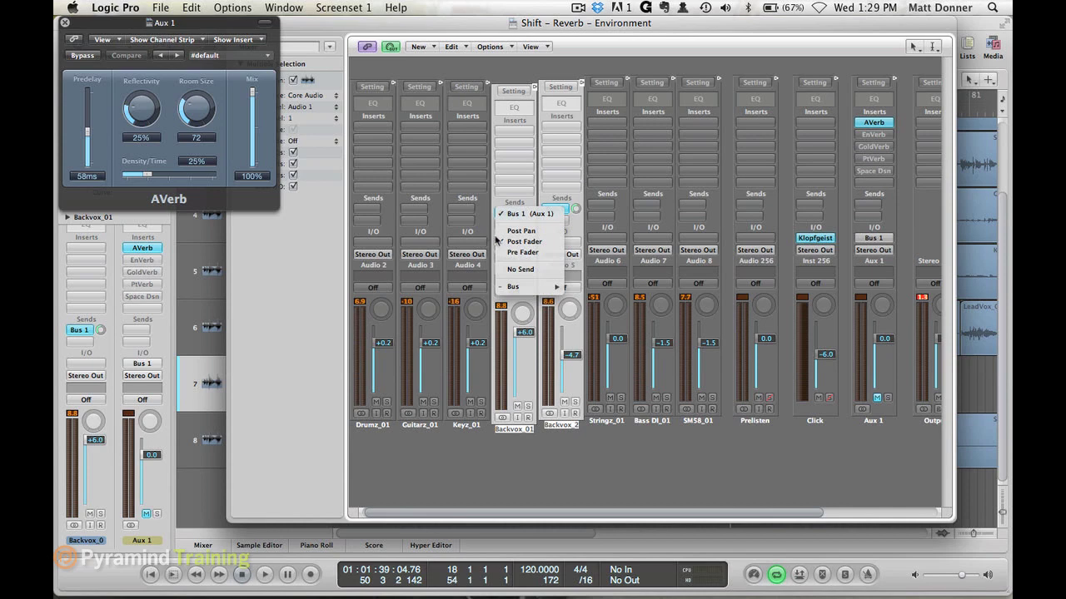
# Dismiss Backvox_01's send menu leaving Bus 1 (Aux 1), and centre the AVerb window
pyautogui.click(483, 211)
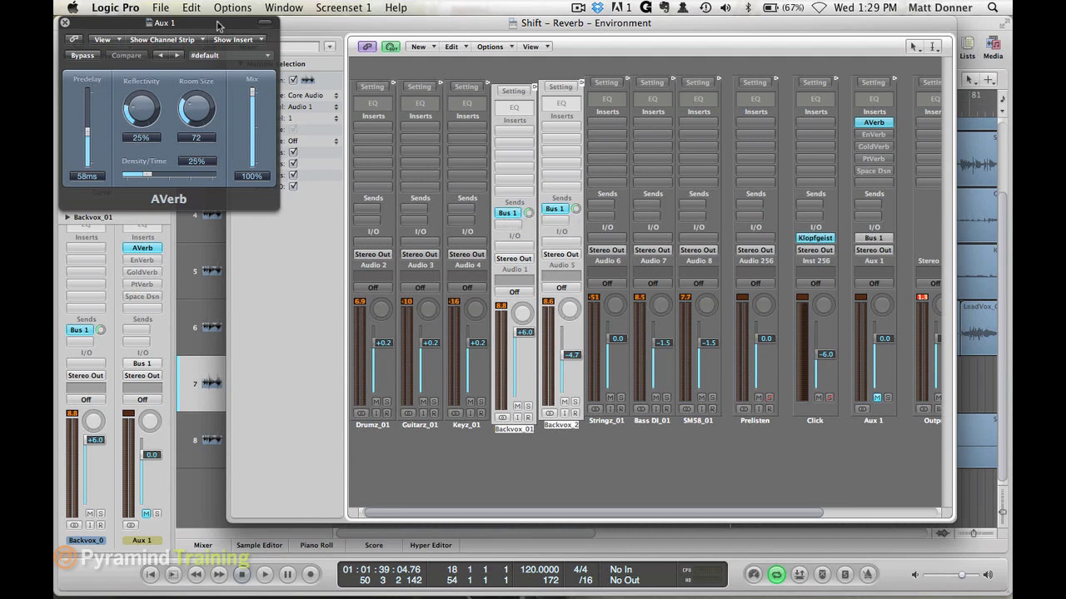
pyautogui.moveTo(219, 23); pyautogui.dragTo(425, 164)
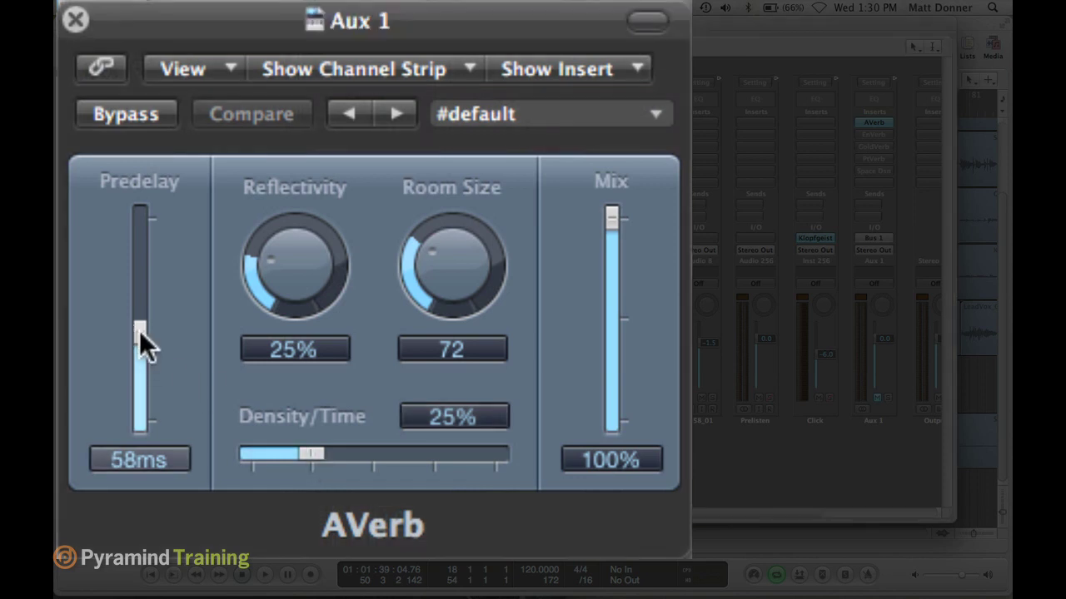
# Raise the AVerb predelay to 64ms and start playback with the Aux 1 return muted
pyautogui.moveTo(139, 330); pyautogui.dragTo(139, 327)
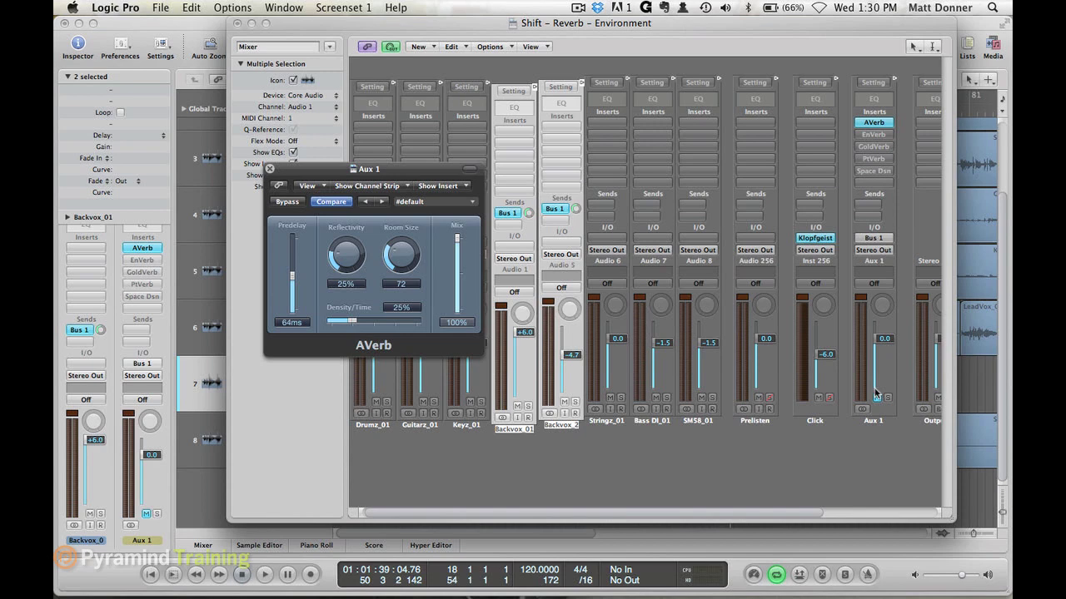
pyautogui.press('space')
pyautogui.click(877, 398)
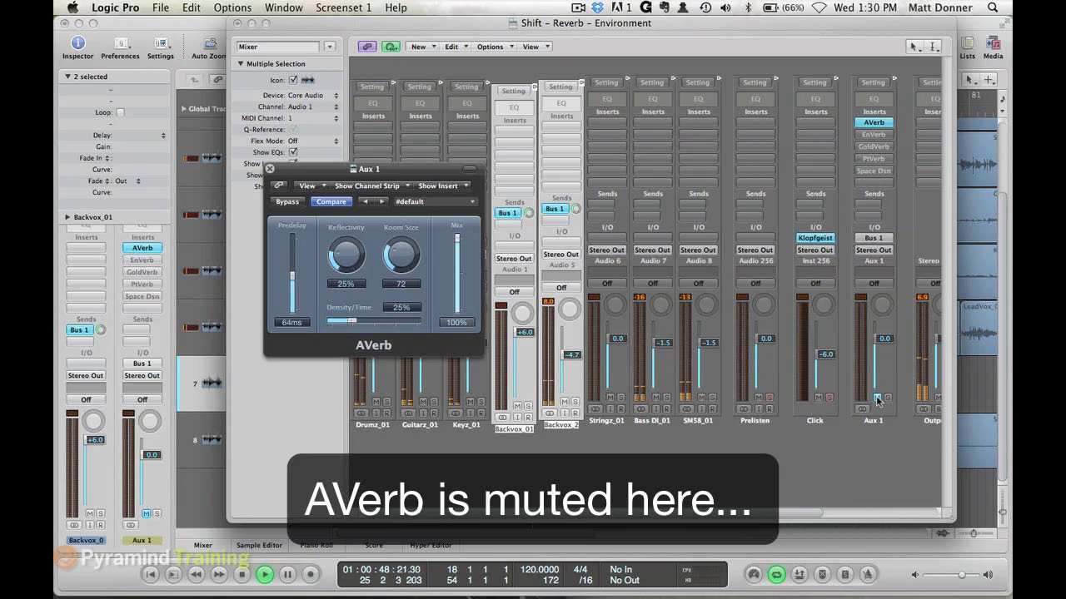
# Toggle the Aux 1 reverb return mute repeatedly to compare, ending unmuted with playback stopped
pyautogui.click(878, 398)
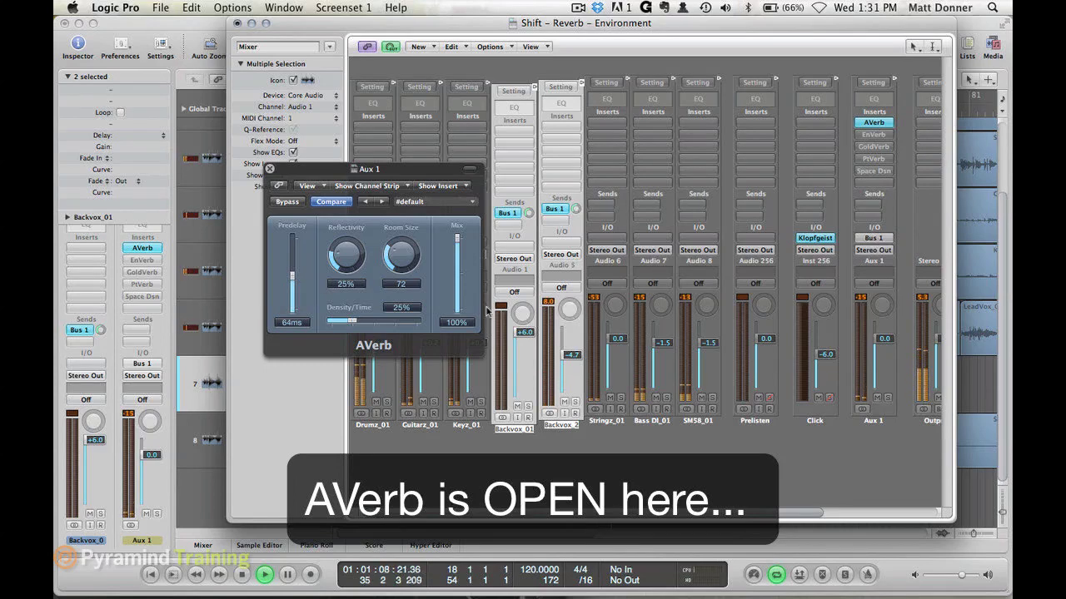
pyautogui.click(877, 398)
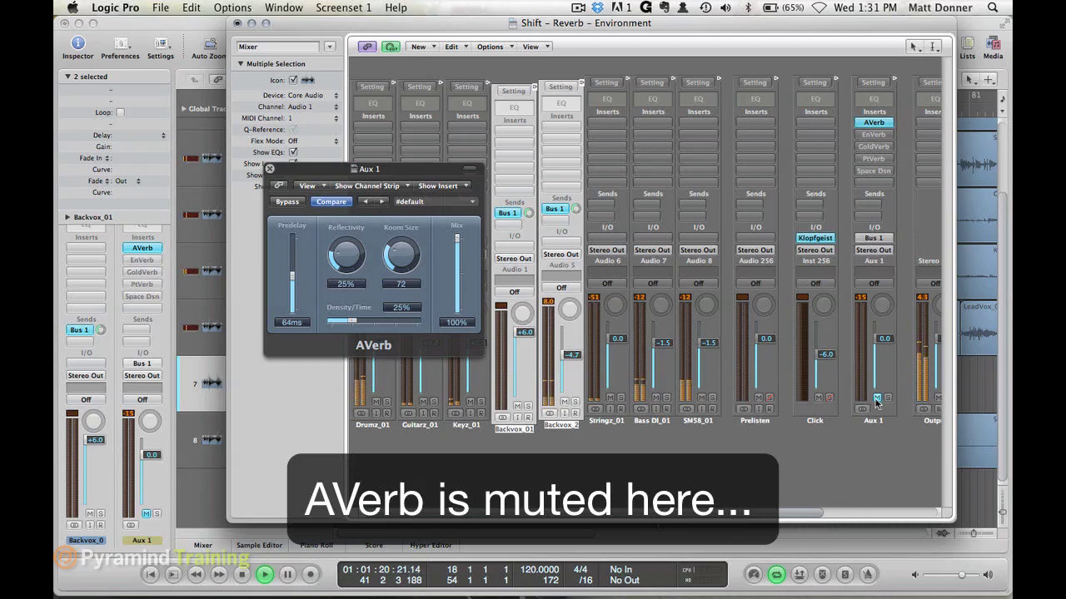
pyautogui.click(877, 399)
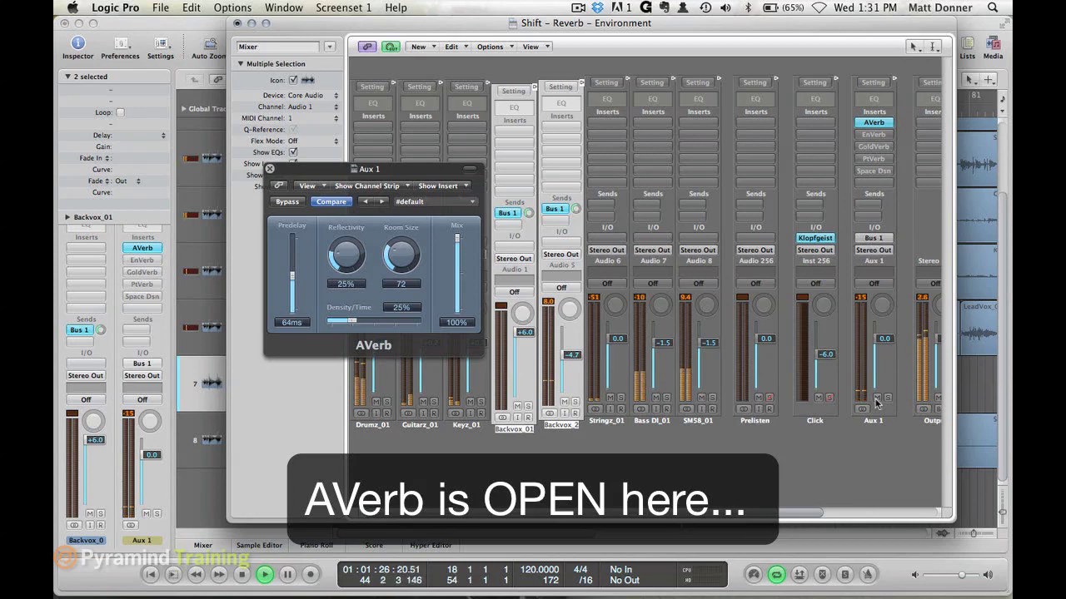
pyautogui.click(877, 399)
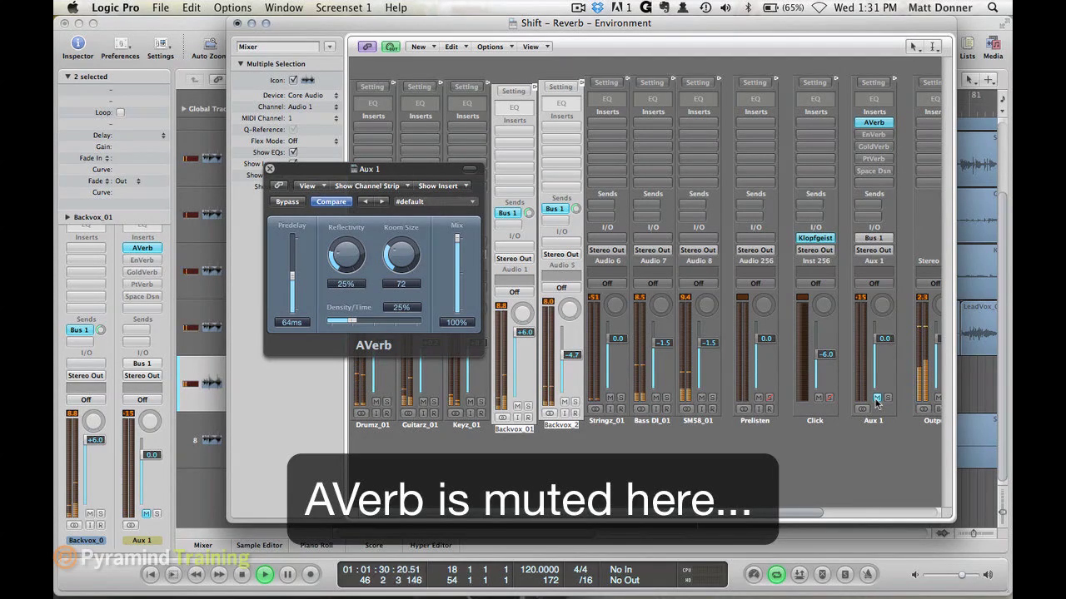
pyautogui.click(877, 399)
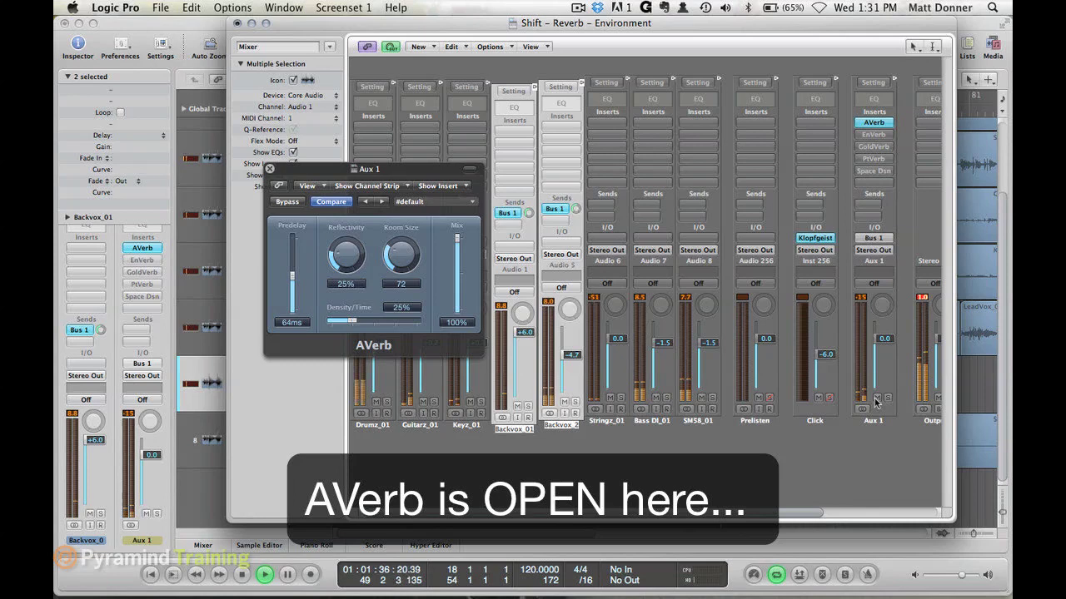
pyautogui.press('space')
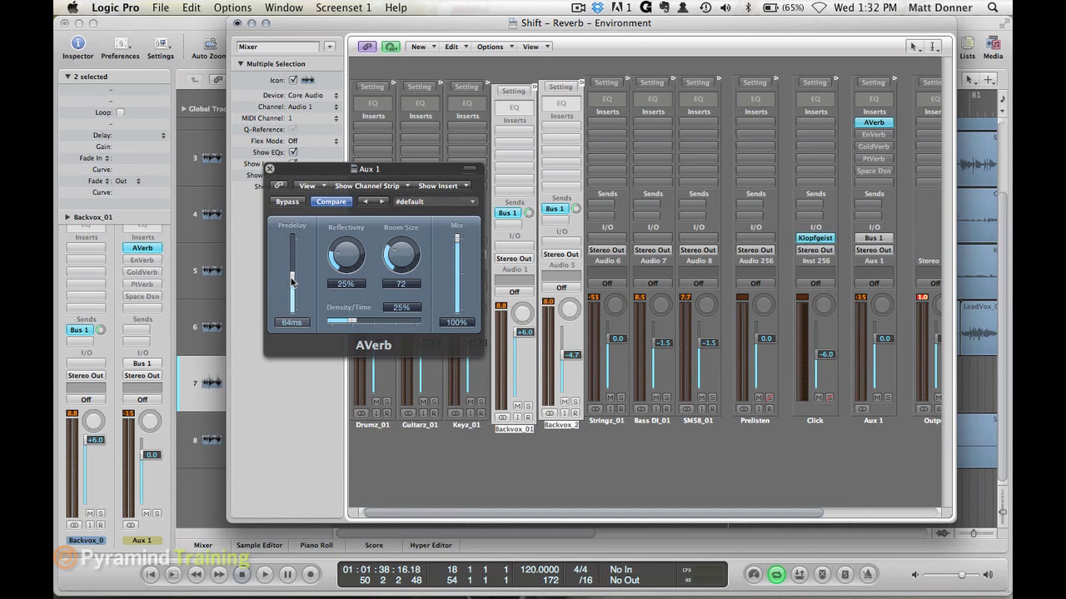
# Nudge the AVerb Predelay slider down slightly to try a shorter predelay
pyautogui.moveTo(293, 281); pyautogui.dragTo(292, 283)
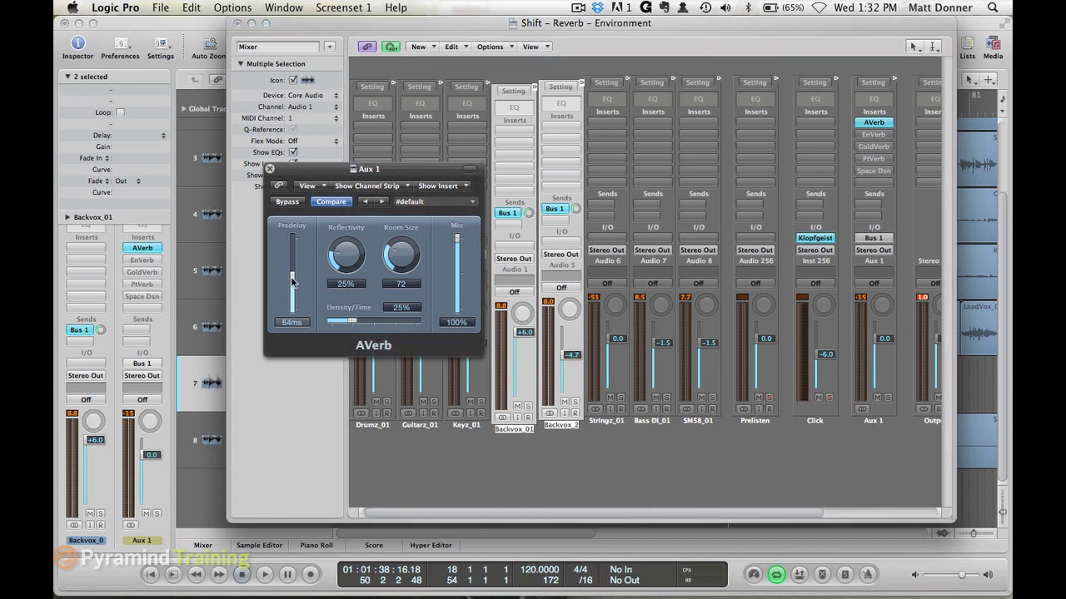
# Replace AVerb with EnVerb on Aux 1, open EnVerb's window at the top, then stop playback
pyautogui.click(268, 170)
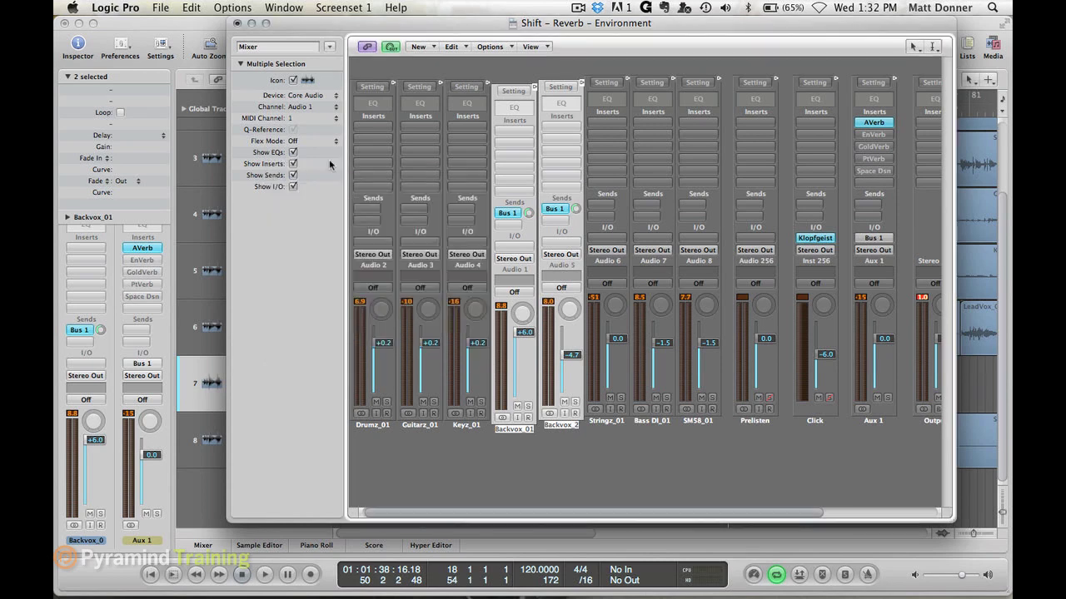
pyautogui.keyDown('alt'); pyautogui.click(882, 123); pyautogui.keyUp('alt')
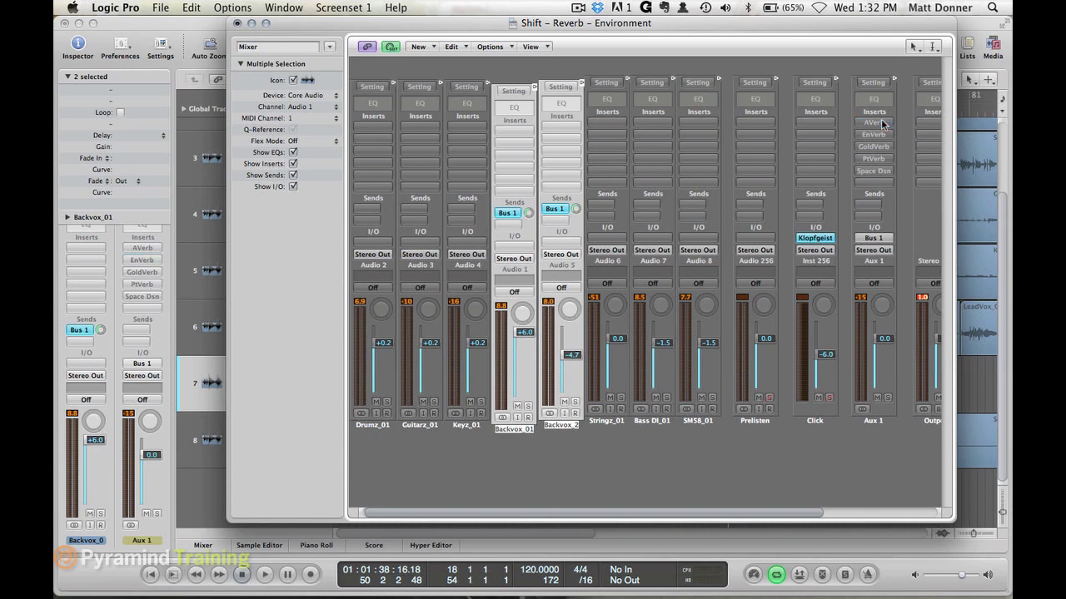
pyautogui.keyDown('alt'); pyautogui.click(876, 134); pyautogui.keyUp('alt')
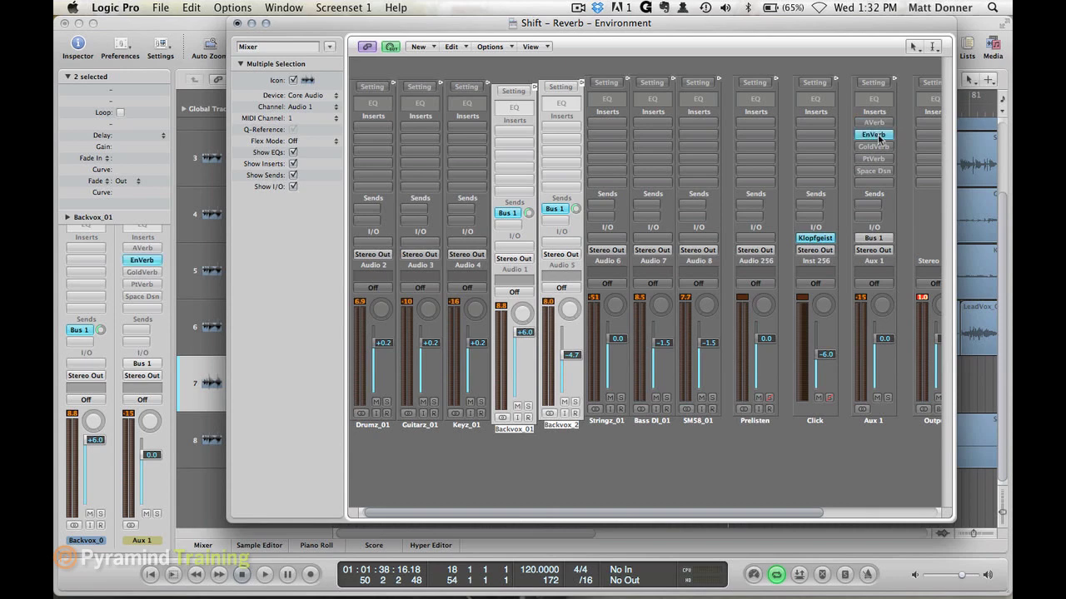
pyautogui.click(875, 135)
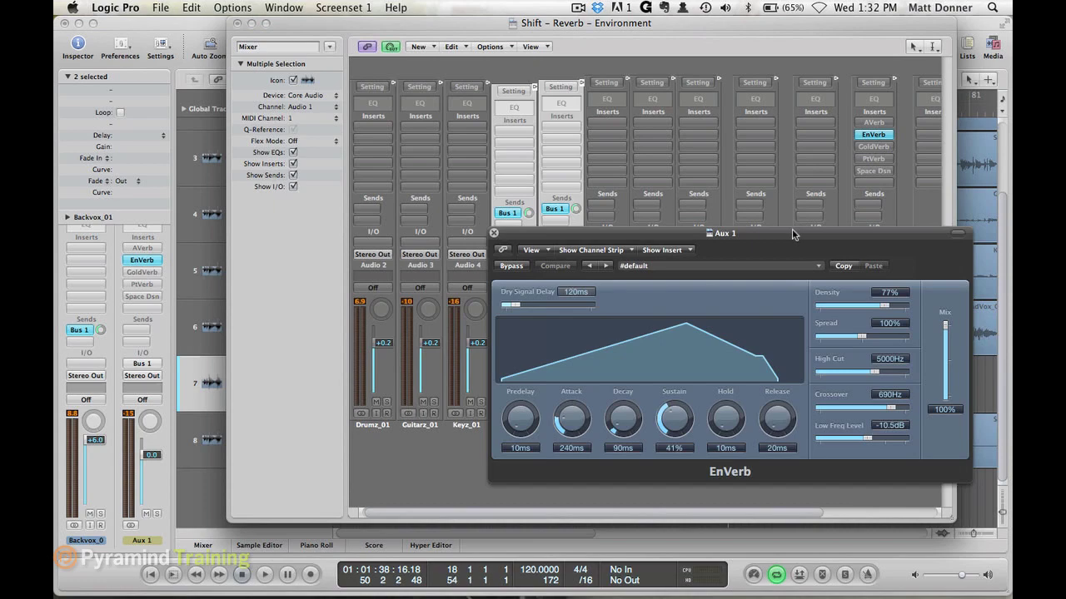
pyautogui.moveTo(793, 234); pyautogui.dragTo(442, 8)
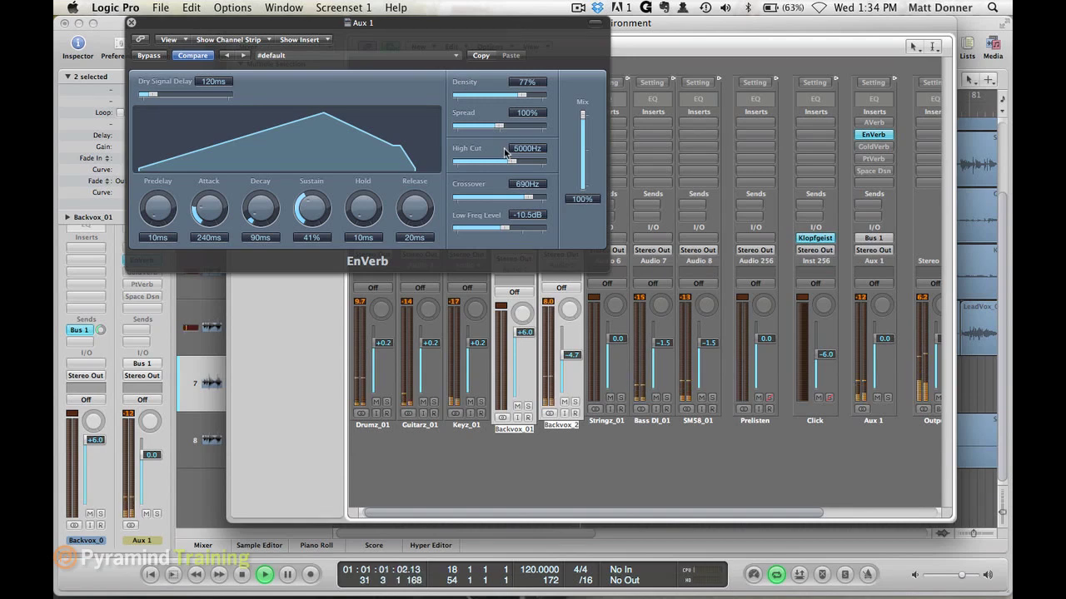
pyautogui.press('space')
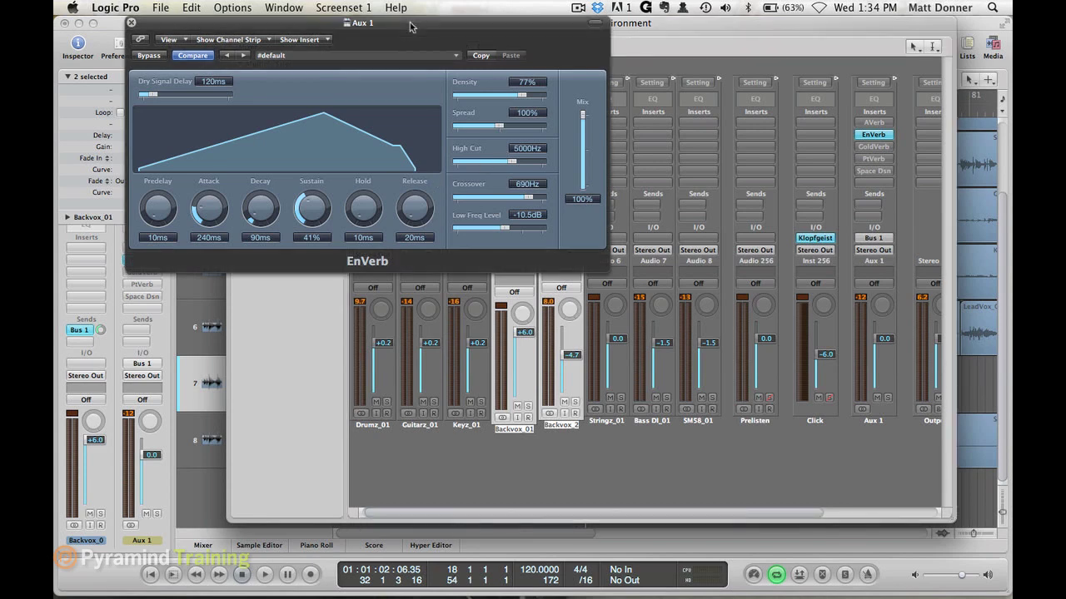
# Move the EnVerb window down and right to uncover the mixer's send slots, grabbing the Backvox Bus 1 send
pyautogui.moveTo(409, 27); pyautogui.dragTo(474, 266)
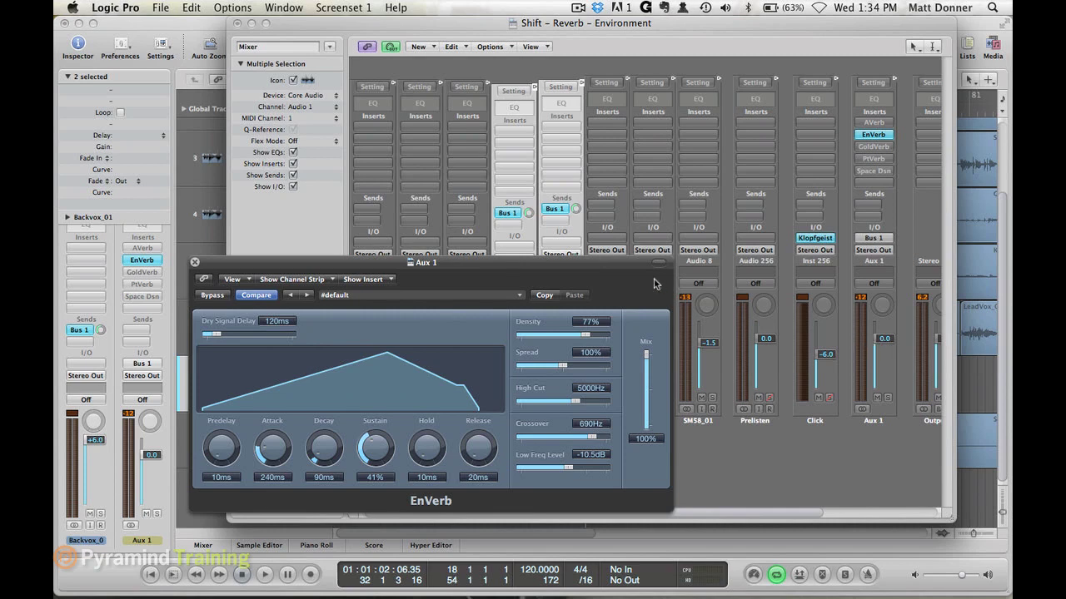
pyautogui.click(529, 214)
# Lower both backing vocals' Bus 1 send to about -10 dB while playing back
pyautogui.moveTo(528, 214); pyautogui.dragTo(529, 224)
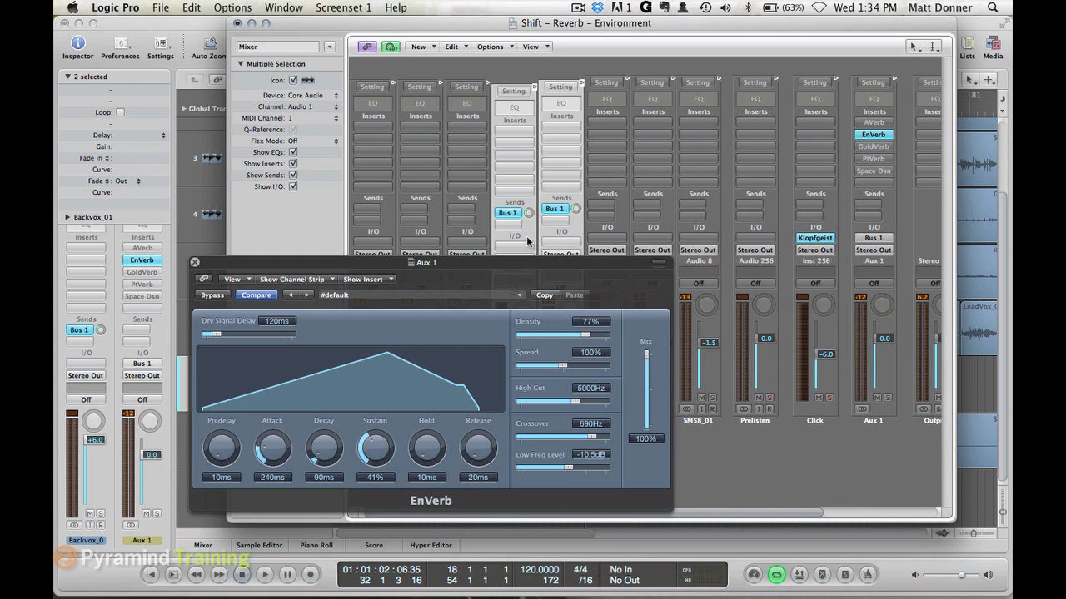
pyautogui.press('space')
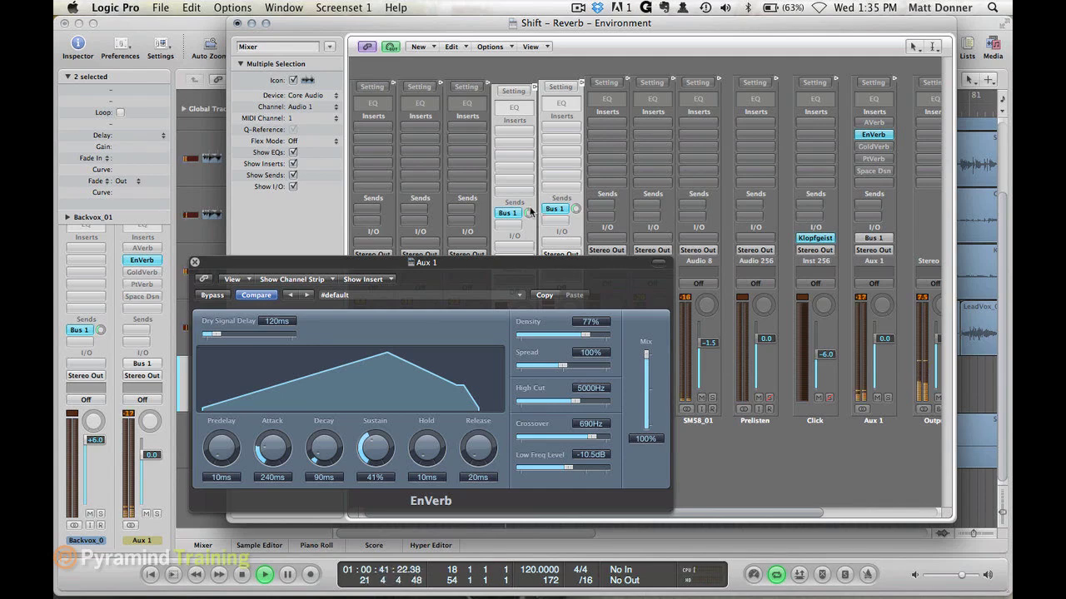
pyautogui.click(528, 213)
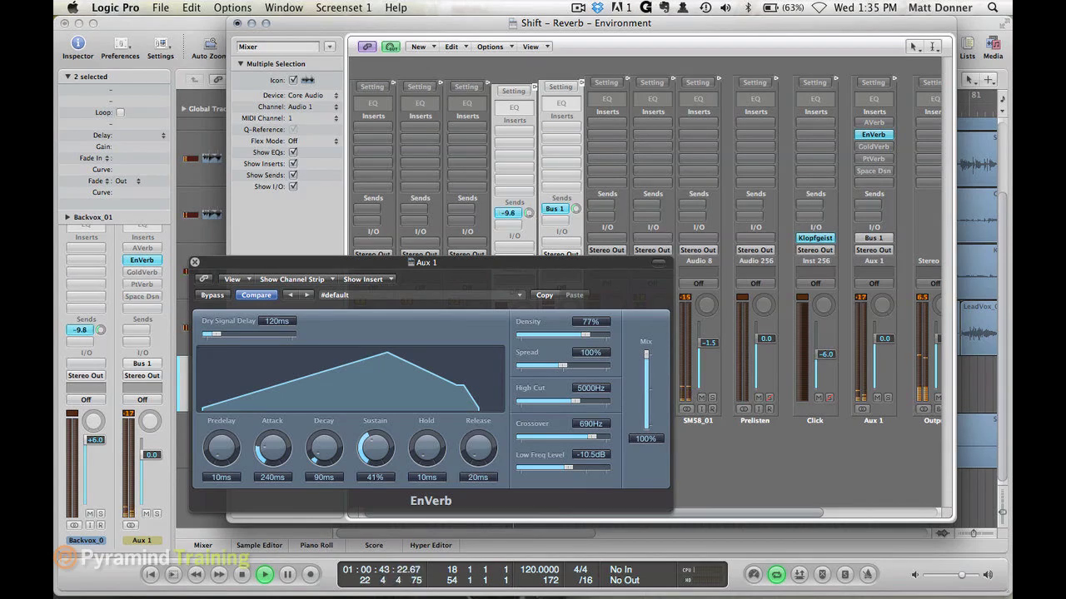
pyautogui.moveTo(529, 213); pyautogui.dragTo(530, 224)
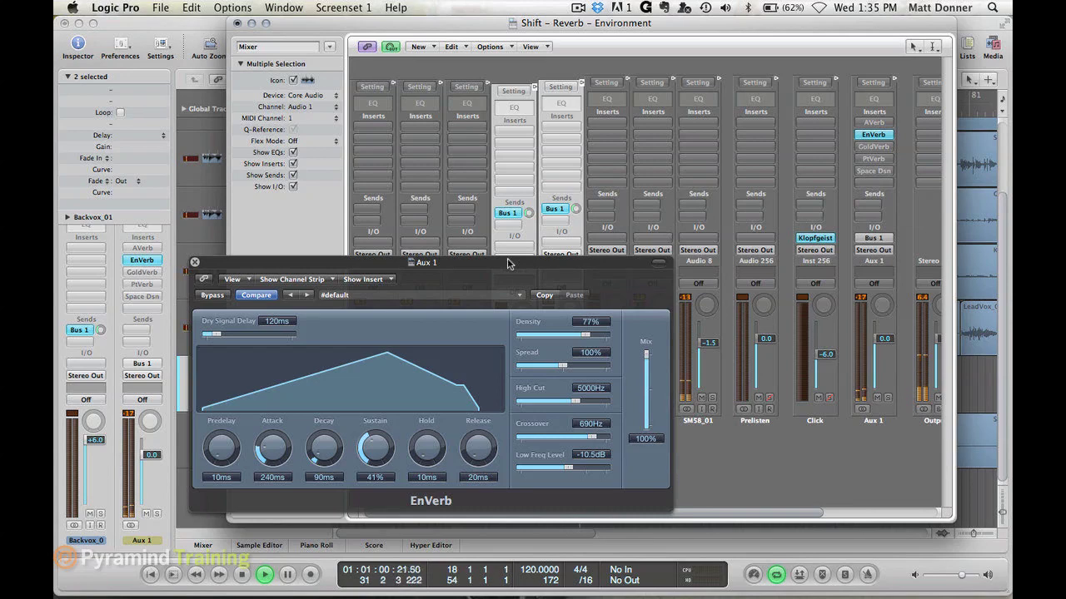
# Stop the song, leaving EnVerb at its defaults of 10ms predelay and 100% mix
pyautogui.press('space')
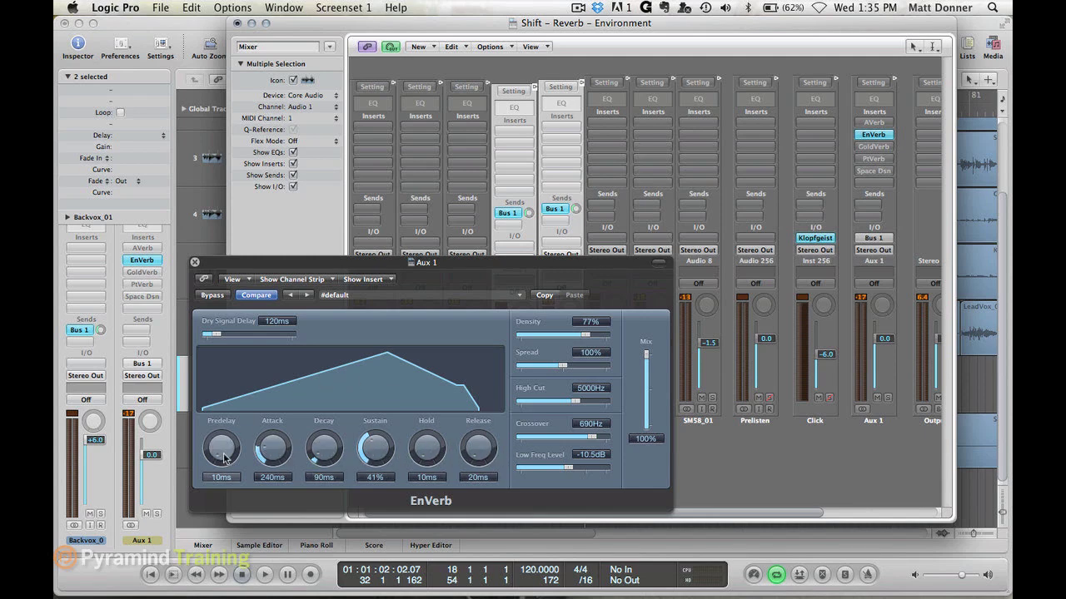
# Raise EnVerb's predelay to 60ms and restart playback to audition it
pyautogui.moveTo(223, 458); pyautogui.dragTo(223, 453)
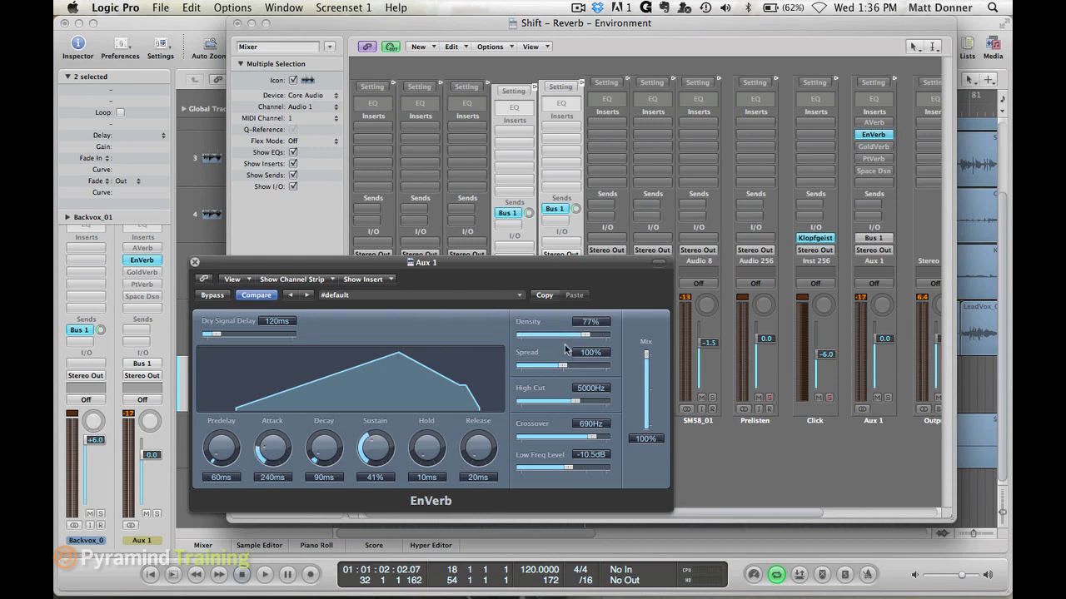
pyautogui.press('space')
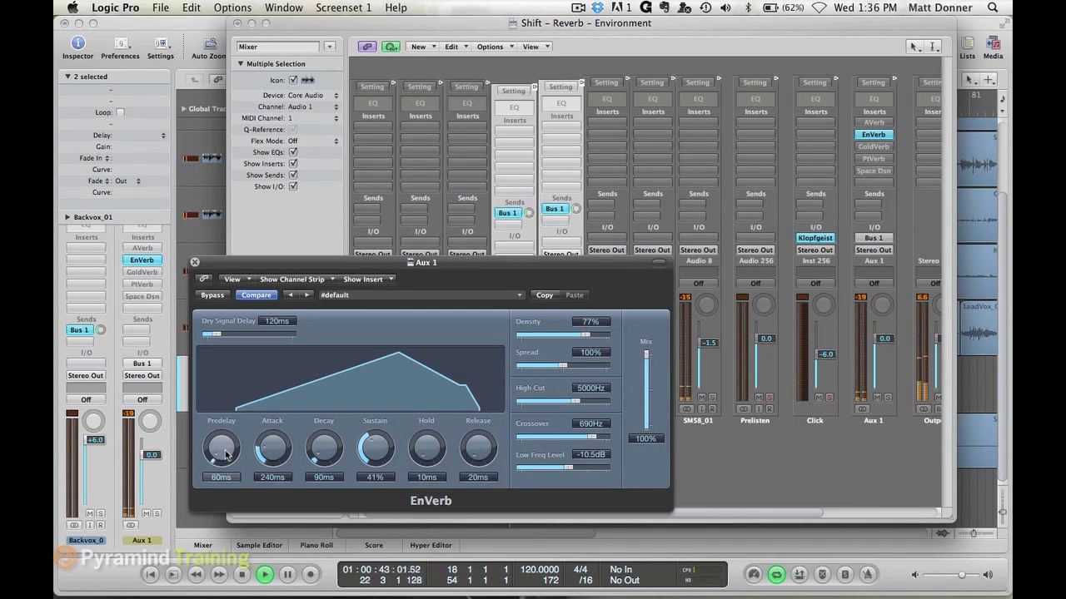
# Set predelay to 70ms and sweep EnVerb density from 11% up toward 95%
pyautogui.moveTo(226, 453); pyautogui.dragTo(225, 448)
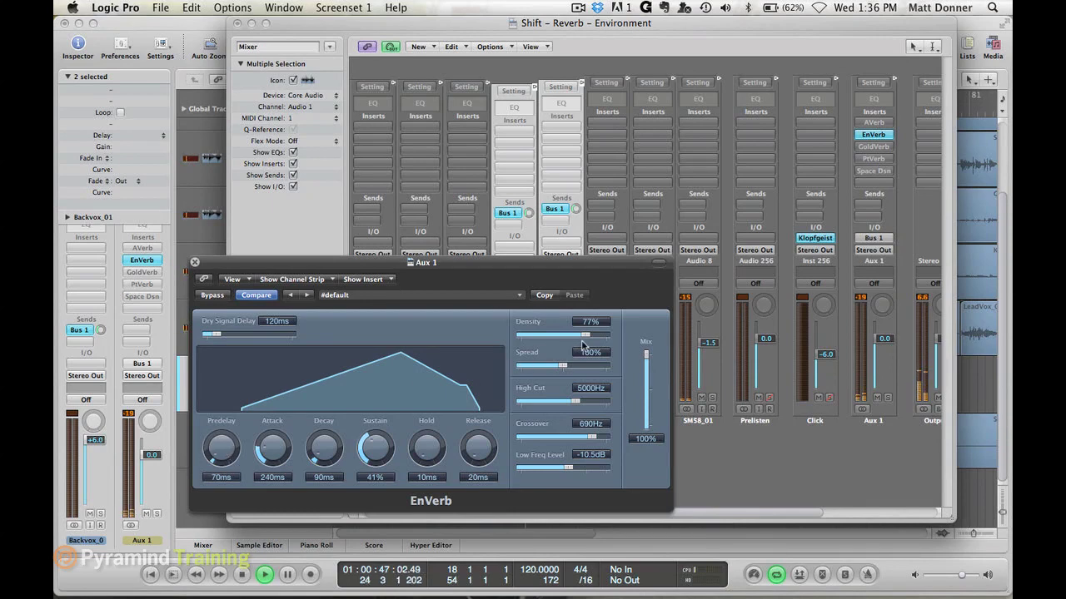
pyautogui.moveTo(583, 343); pyautogui.dragTo(529, 342)
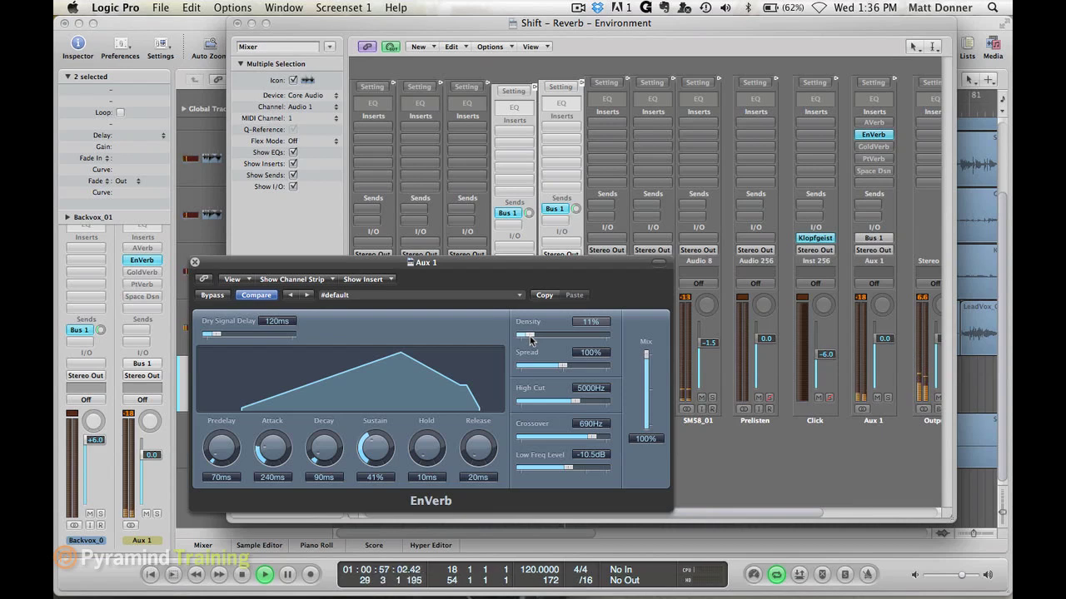
pyautogui.moveTo(531, 338); pyautogui.dragTo(546, 339)
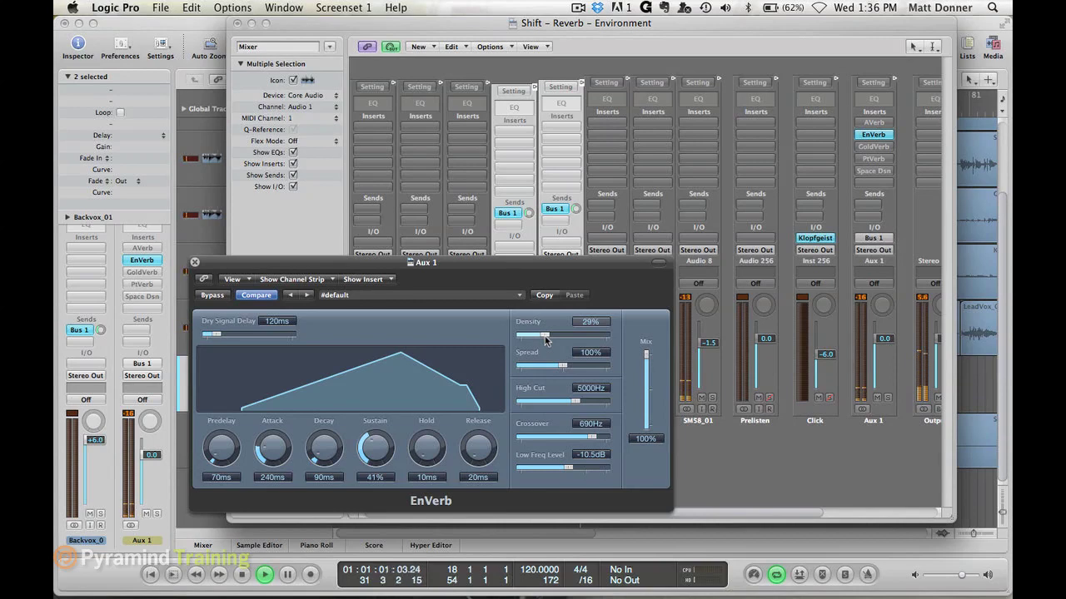
pyautogui.press('space')
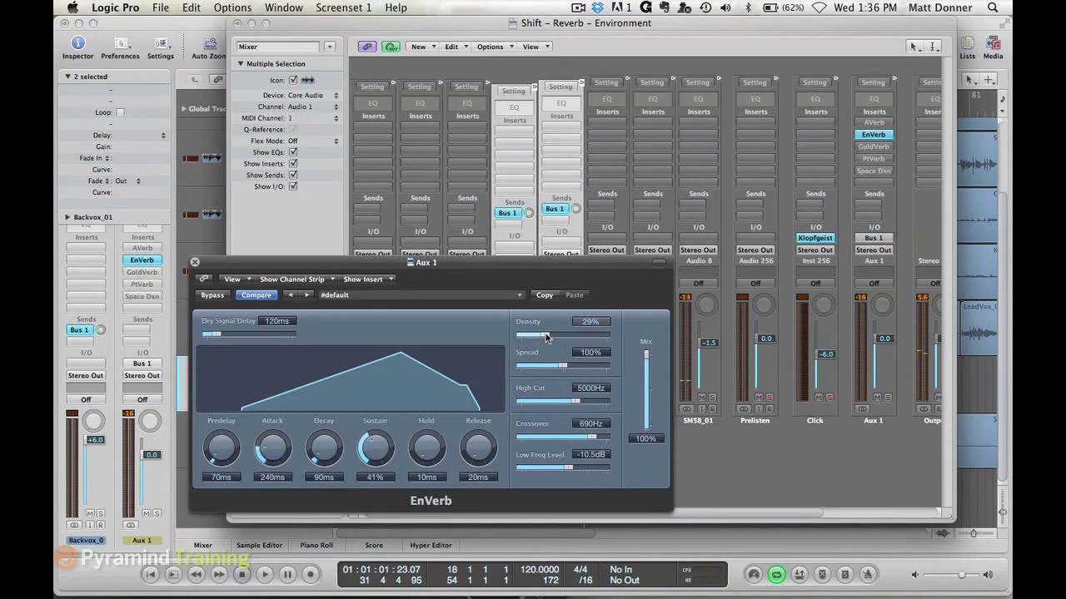
pyautogui.moveTo(546, 337); pyautogui.dragTo(587, 340)
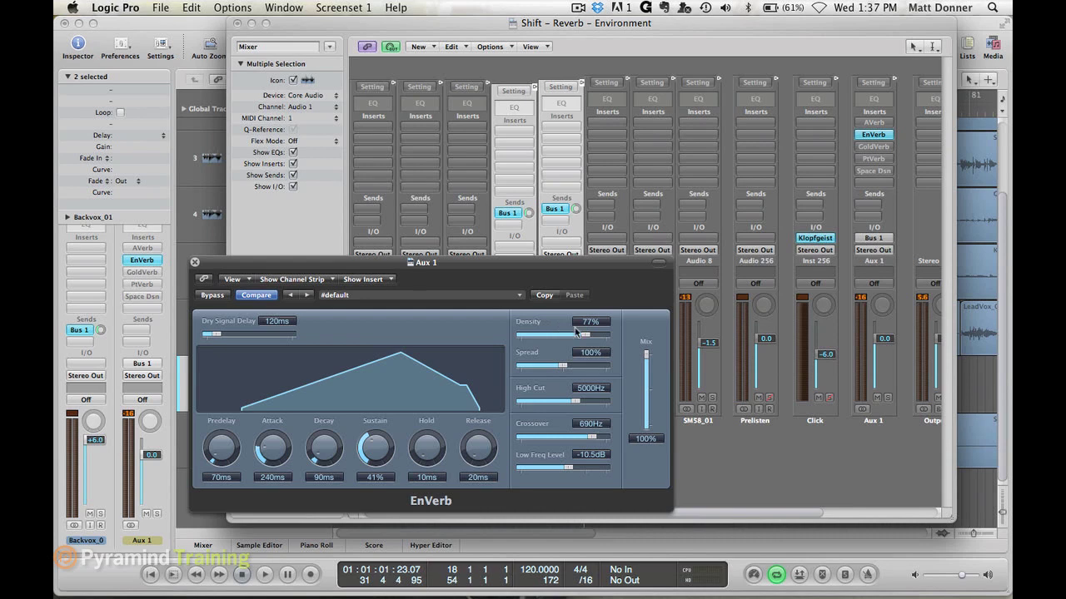
pyautogui.moveTo(586, 338); pyautogui.dragTo(607, 339)
# Play the song at full density, then switch Aux 1 over to AVerb
pyautogui.press('space')
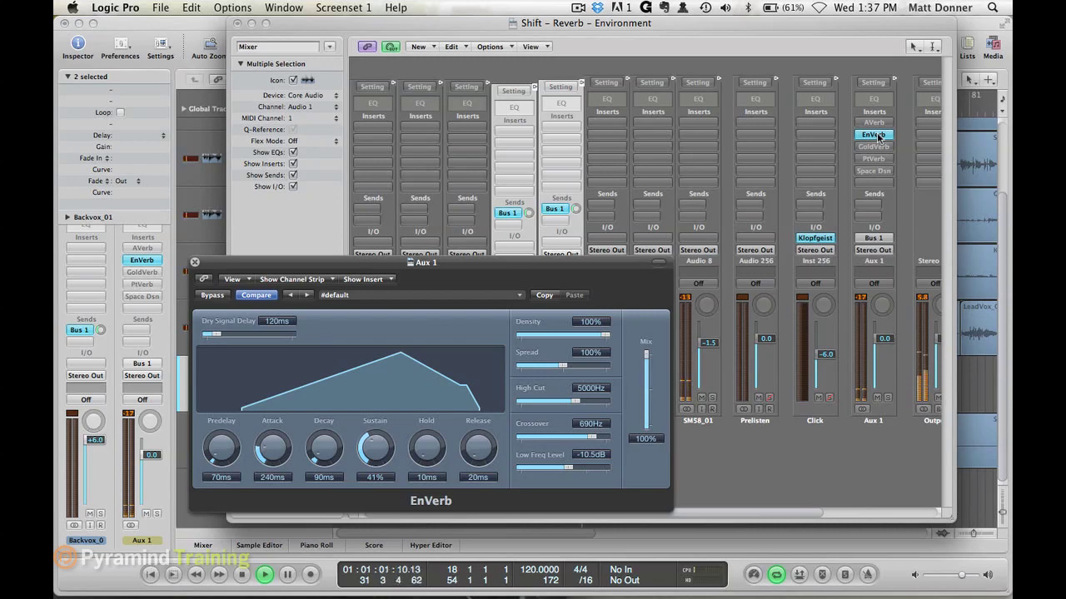
pyautogui.keyDown('alt'); pyautogui.click(877, 134); pyautogui.keyUp('alt')
# Compare AVerb against EnVerb on Aux 1, ending on EnVerb with both windows stacked
pyautogui.keyDown('alt'); pyautogui.click(875, 122); pyautogui.keyUp('alt')
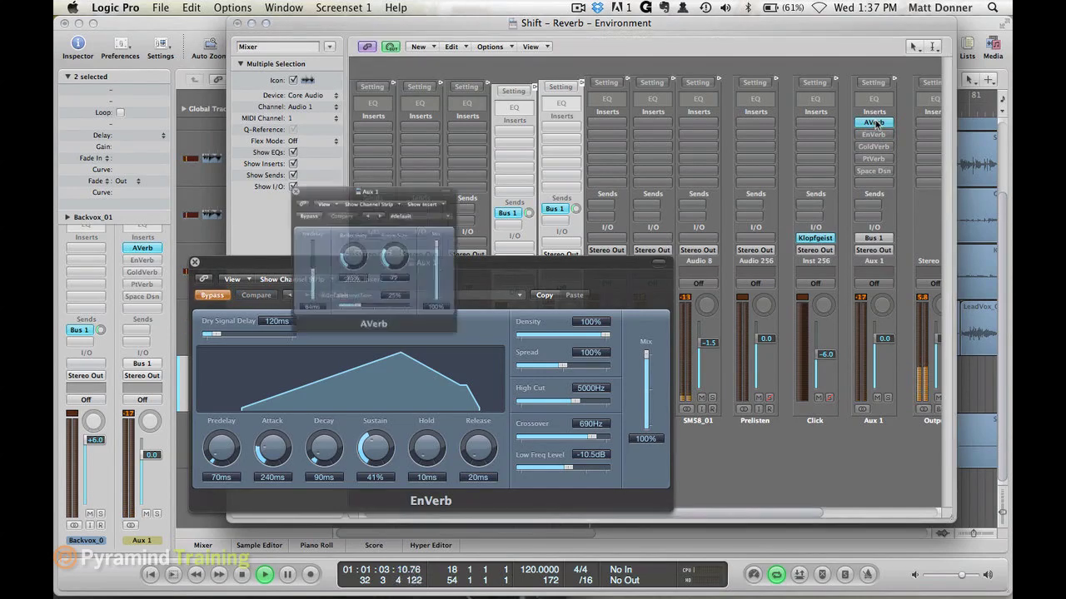
pyautogui.moveTo(431, 172); pyautogui.dragTo(493, 96)
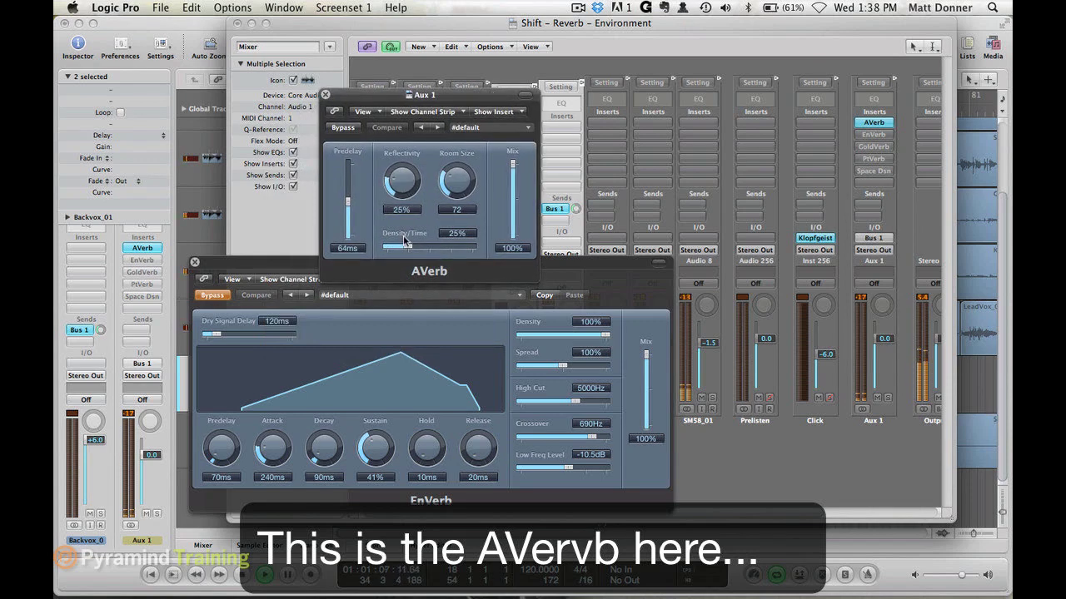
pyautogui.click(872, 125)
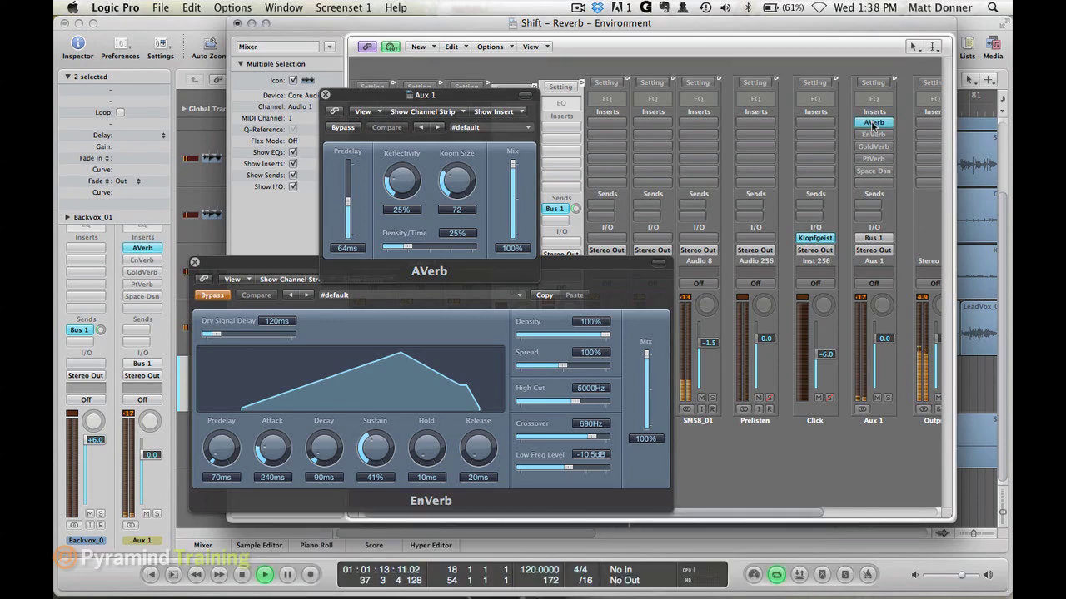
pyautogui.keyDown('alt'); pyautogui.click(873, 123); pyautogui.keyUp('alt')
pyautogui.keyDown('alt'); pyautogui.click(872, 134); pyautogui.keyUp('alt')
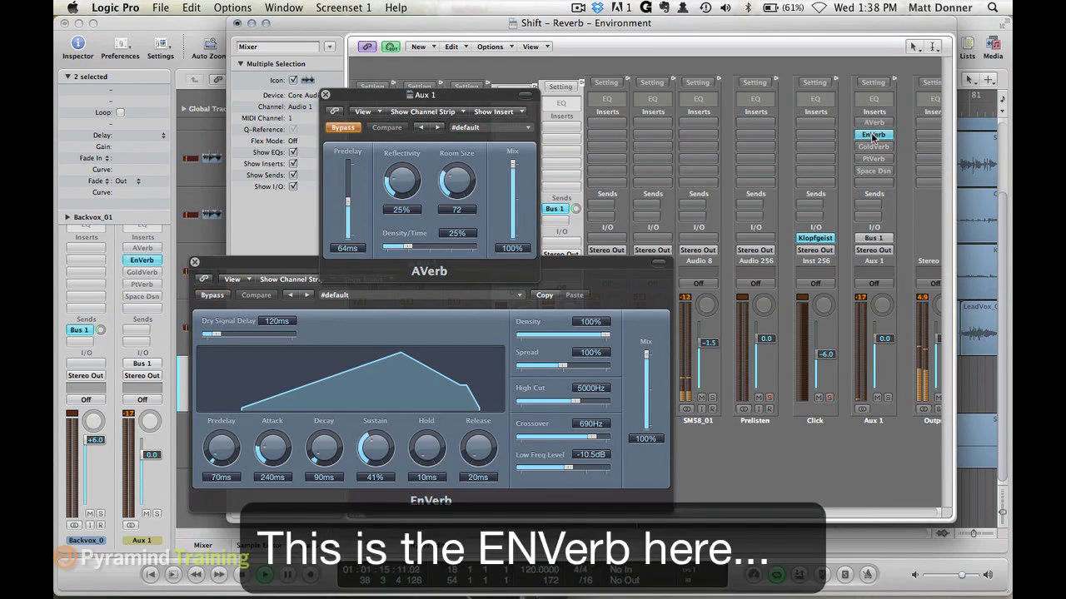
pyautogui.moveTo(629, 257); pyautogui.dragTo(630, 295)
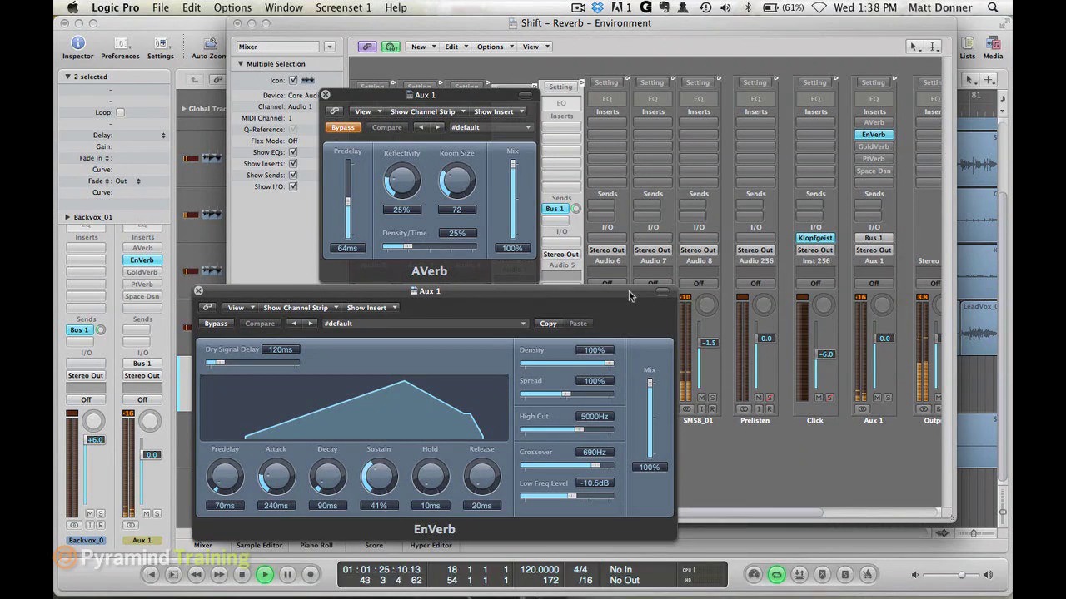
# Stop playback and close the EnVerb and AVerb plug-in windows
pyautogui.press('space')
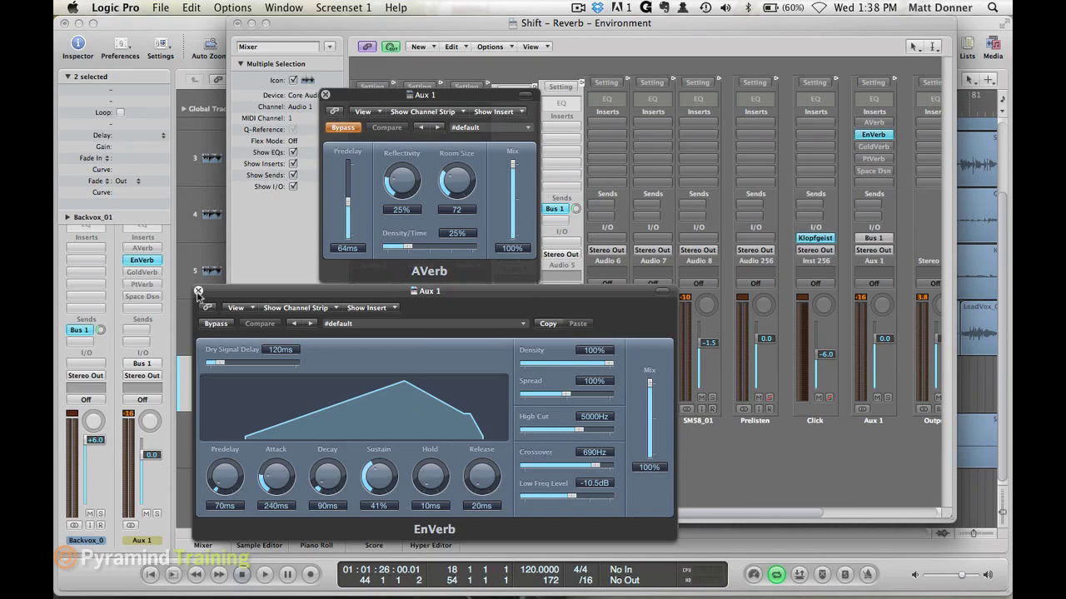
pyautogui.click(198, 291)
pyautogui.click(325, 95)
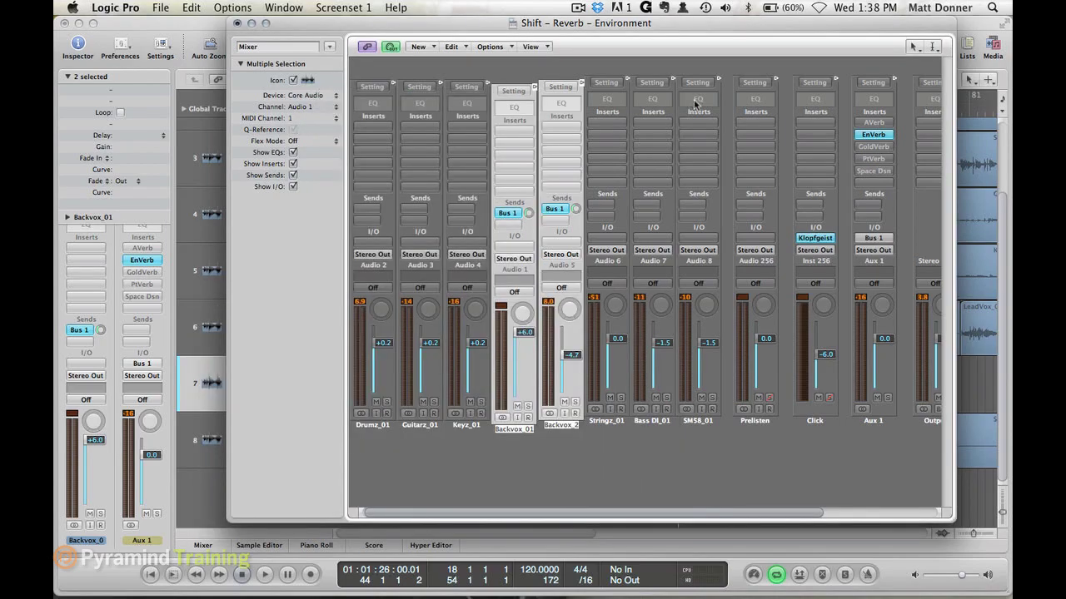